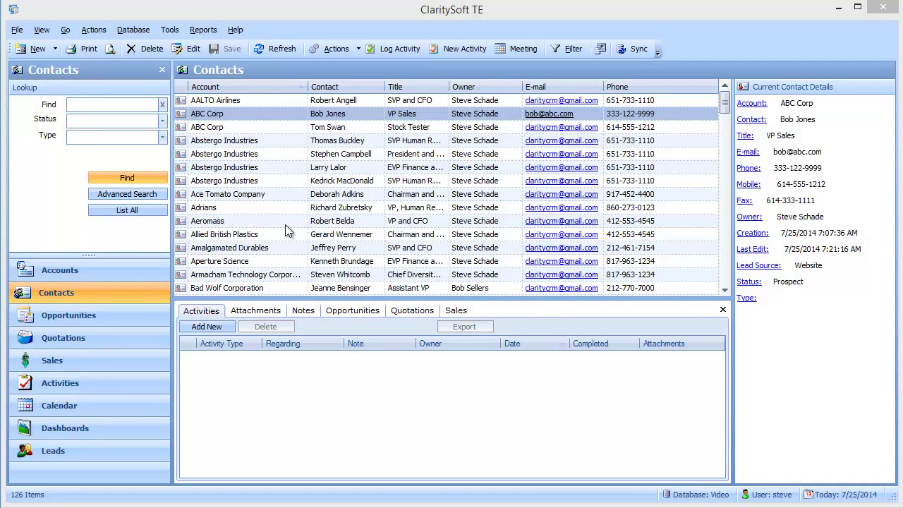
Step: Log a completed Call regarding 'Left msg' for the ABC Corp VP Sales contact
{"action": "left_click", "coordinate": [330, 117]}
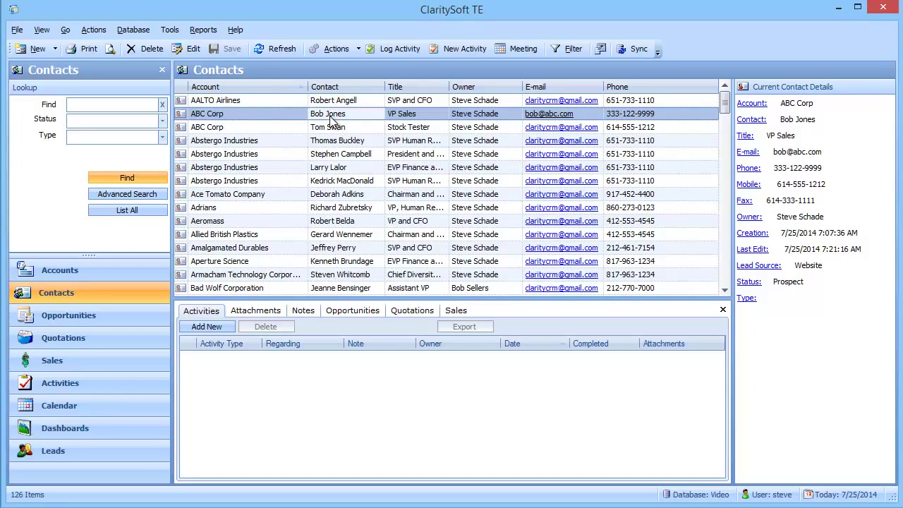
{"action": "left_click", "coordinate": [392, 51]}
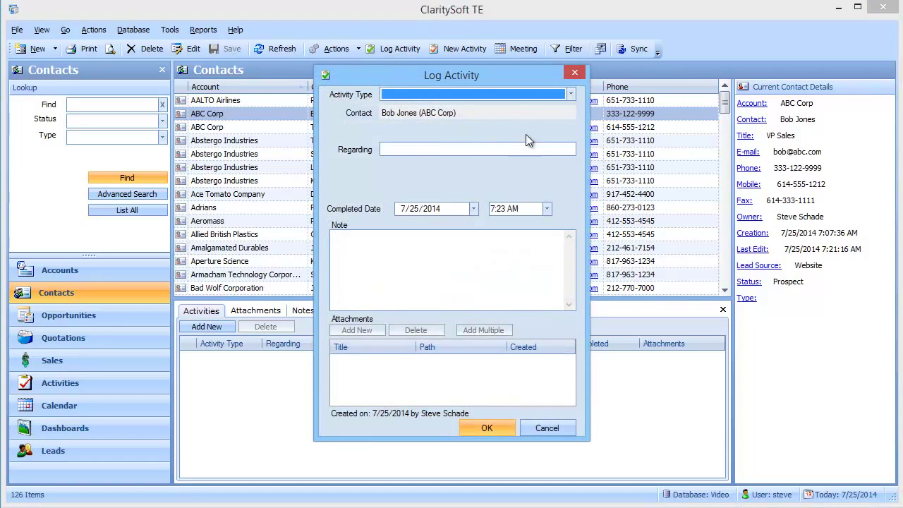
{"action": "left_click", "coordinate": [564, 94]}
{"action": "left_click", "coordinate": [541, 114]}
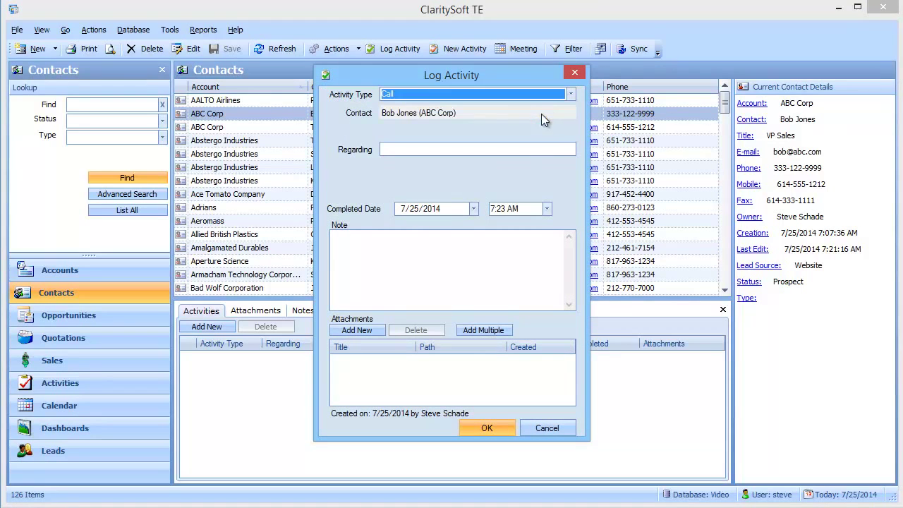
{"action": "left_click", "coordinate": [522, 146]}
{"action": "type", "text": "Left "}
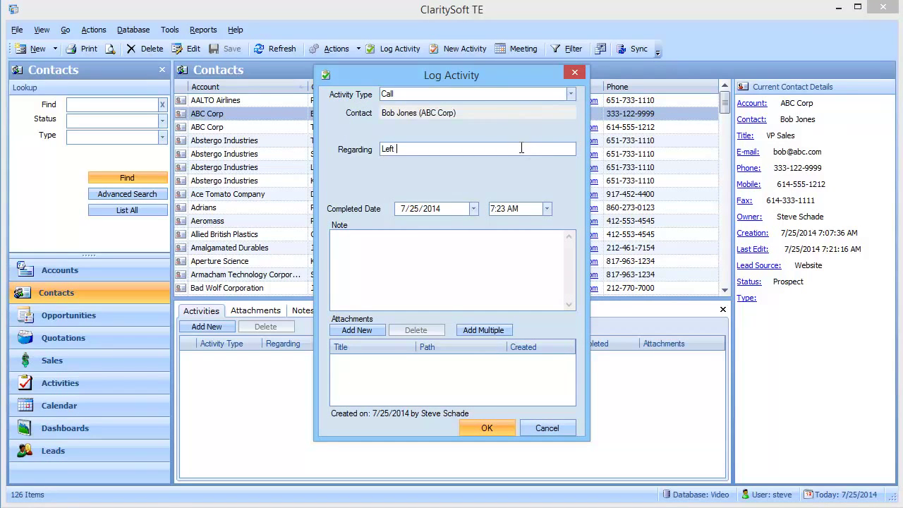
{"action": "type", "text": "msg"}
{"action": "key", "text": "Return"}
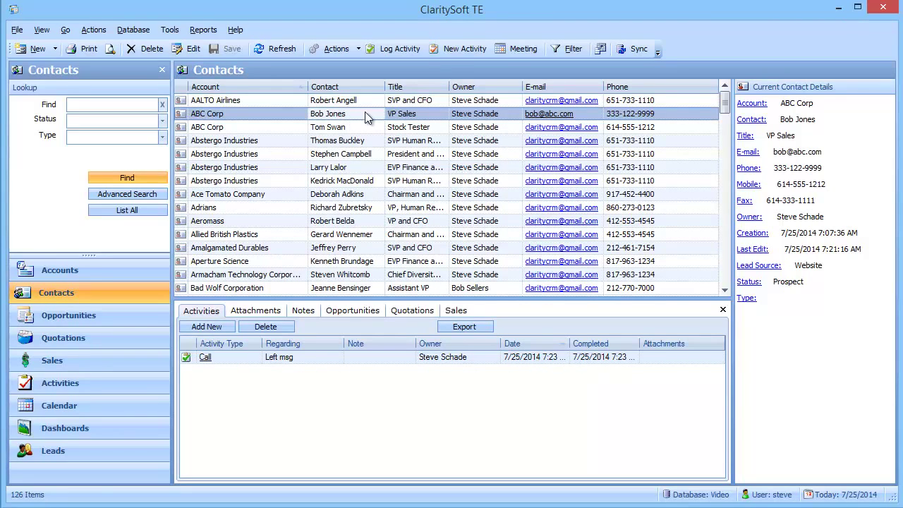
Step: Schedule a Call with subject 'Follow Up' starting July 28, 2014, and save it
{"action": "left_click", "coordinate": [452, 51]}
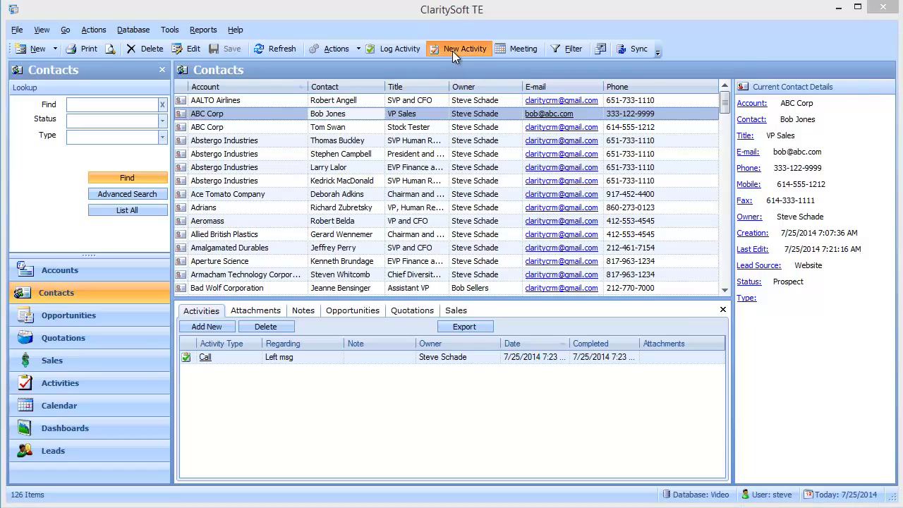
{"action": "left_click", "coordinate": [444, 115]}
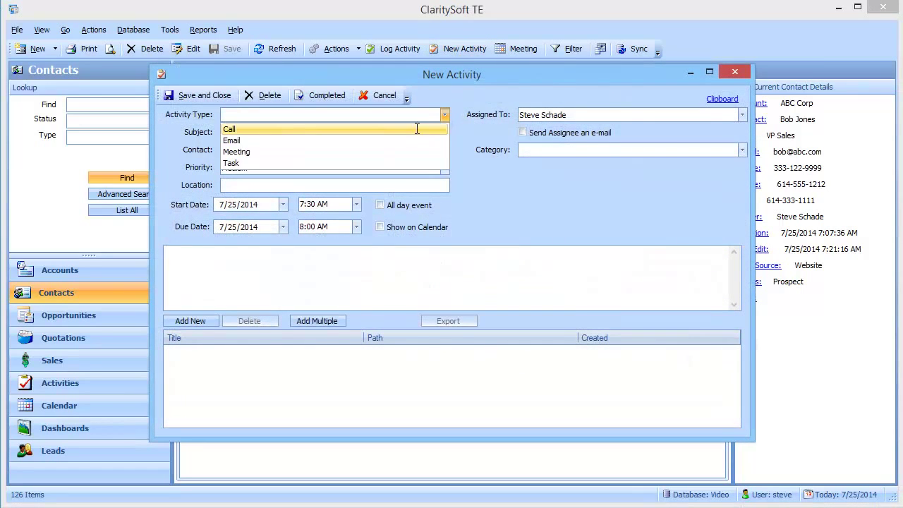
{"action": "left_click", "coordinate": [414, 130]}
{"action": "left_click", "coordinate": [410, 133]}
{"action": "type", "text": "Follow Up"}
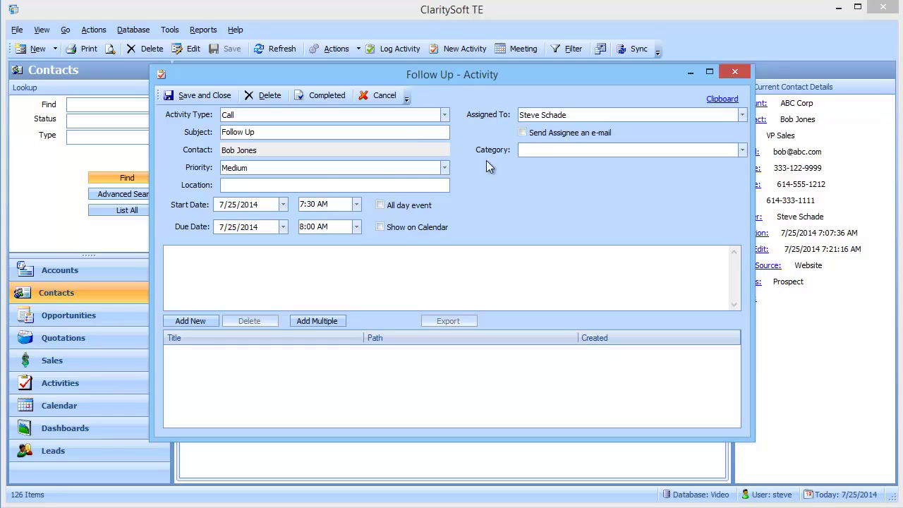
{"action": "left_click", "coordinate": [283, 204]}
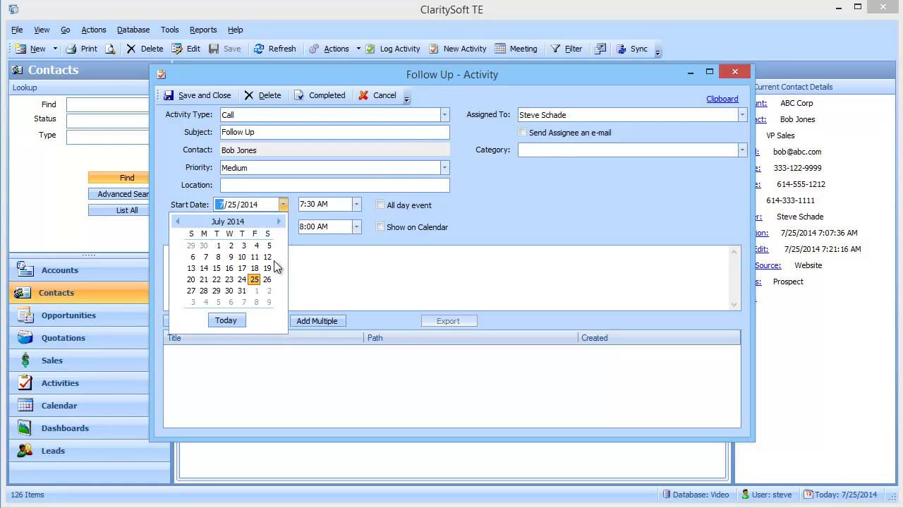
{"action": "left_click", "coordinate": [204, 291]}
{"action": "left_click", "coordinate": [204, 96]}
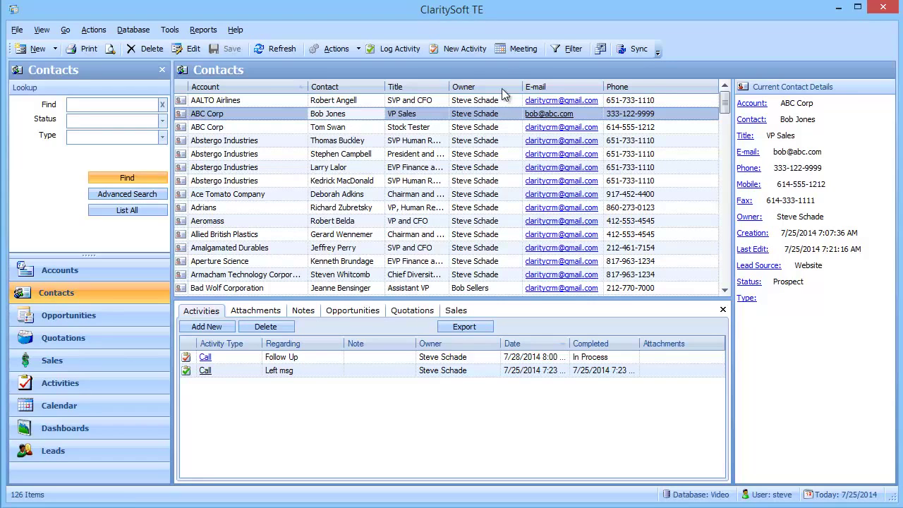
Step: Add a meeting with subject 'Discuss Project' and save it
{"action": "left_click", "coordinate": [515, 50]}
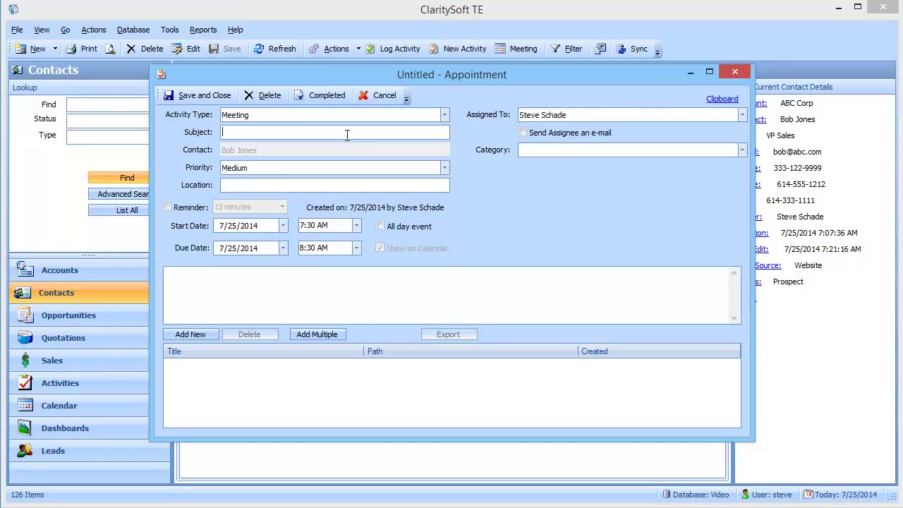
{"action": "type", "text": "Discuss Proj"}
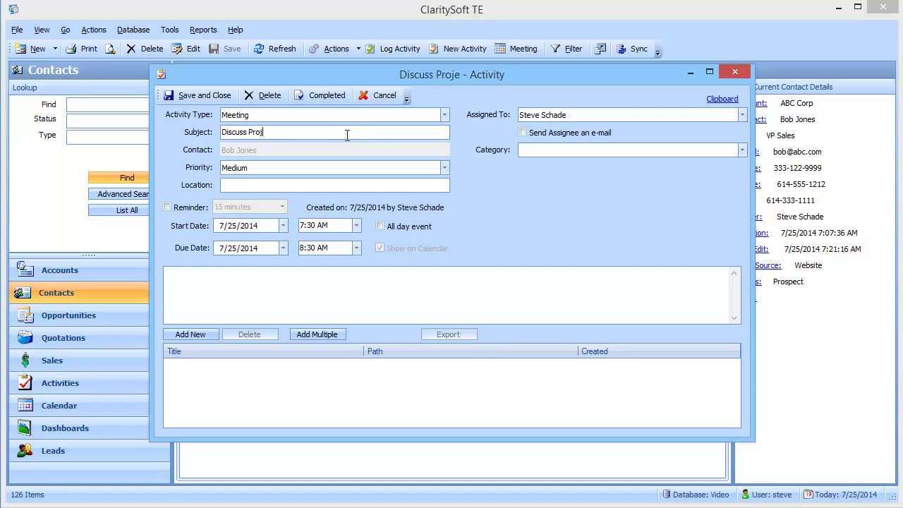
{"action": "type", "text": "ect"}
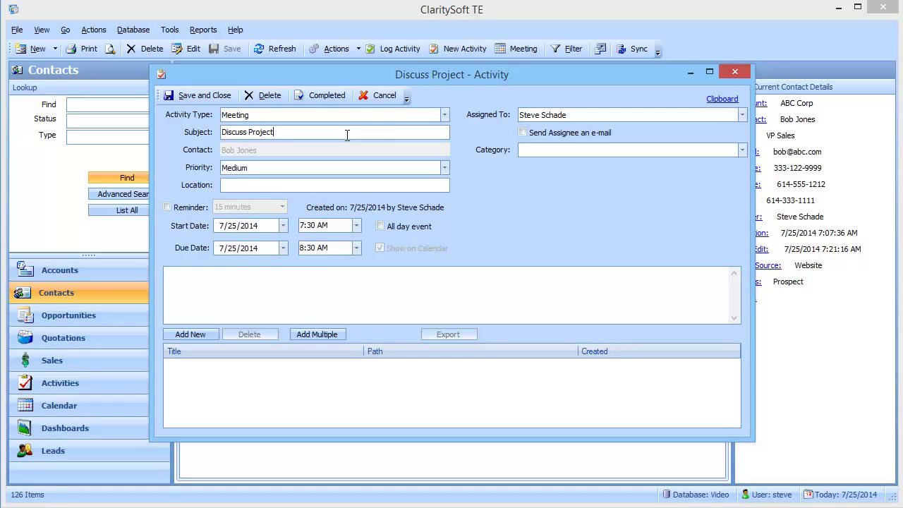
{"action": "left_click", "coordinate": [200, 96]}
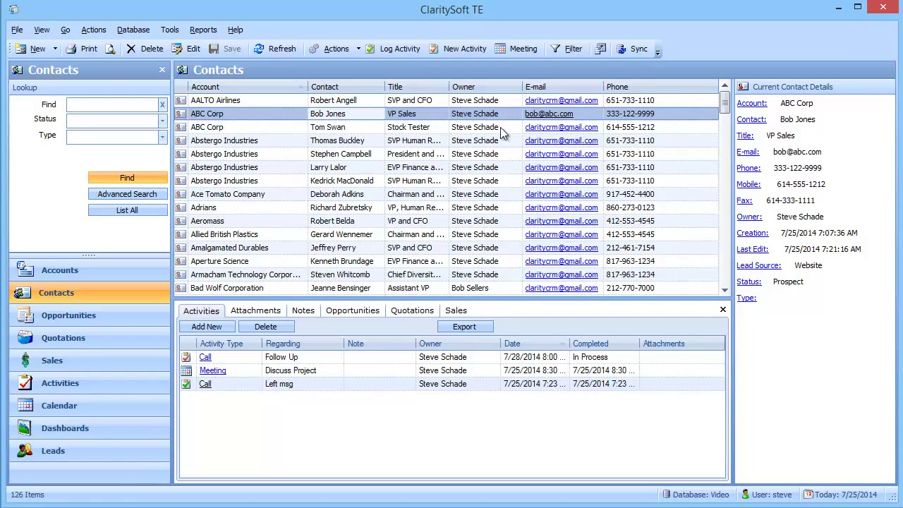
{"action": "left_click", "coordinate": [538, 115]}
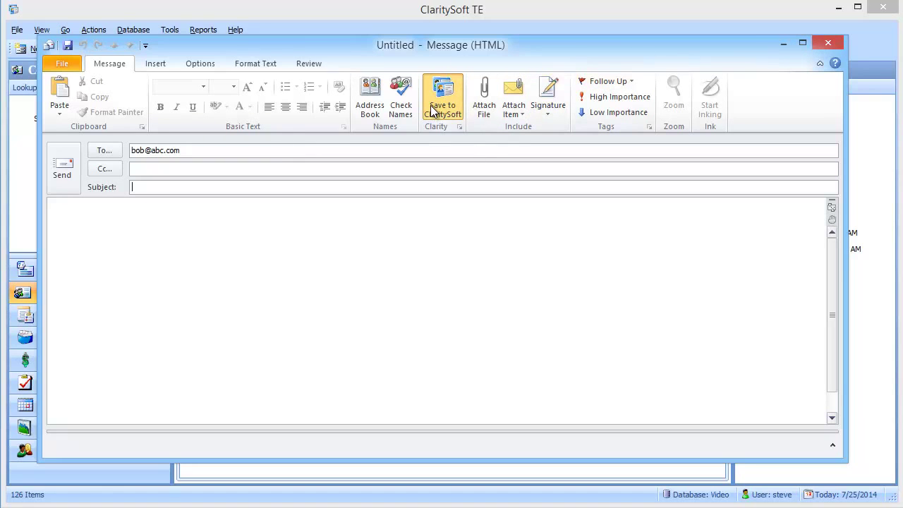
{"action": "left_click", "coordinate": [831, 43]}
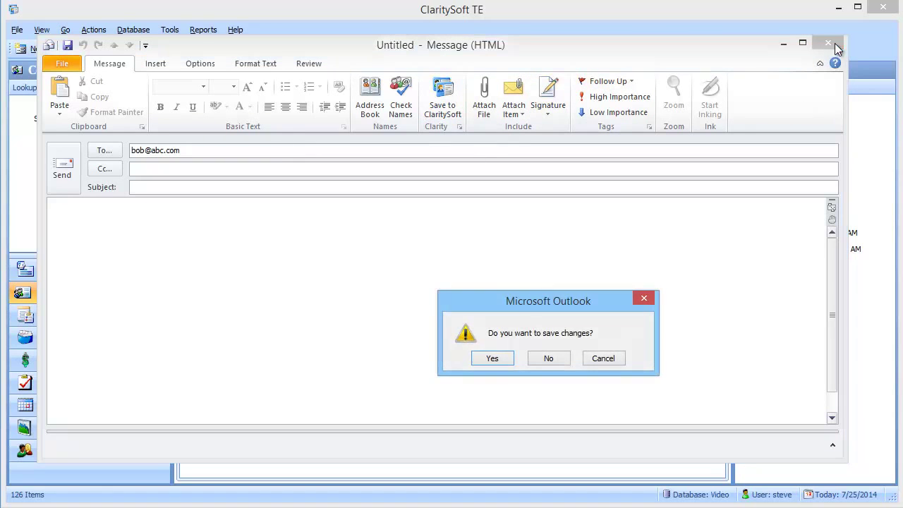
{"action": "left_click", "coordinate": [531, 362]}
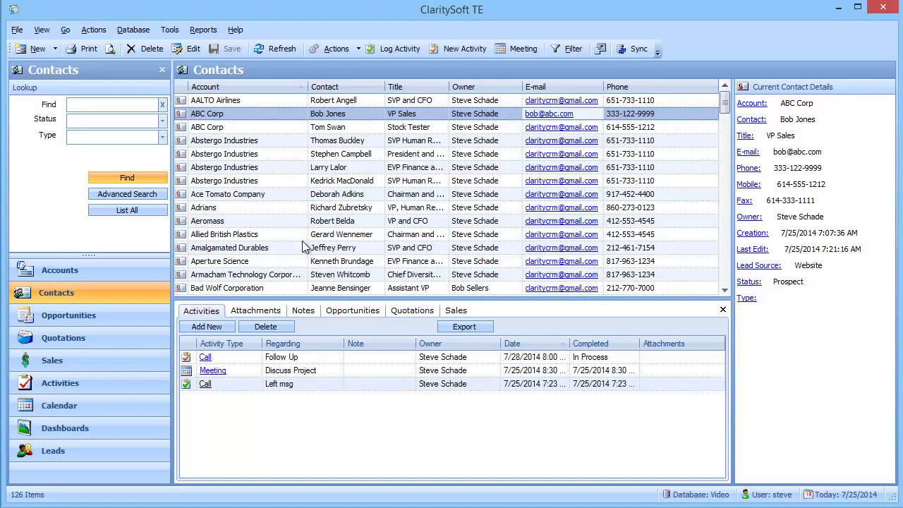
Step: Add the note 'a;sdlfja;sdlfj;lkj' on the contact's Notes tab
{"action": "left_click", "coordinate": [268, 311]}
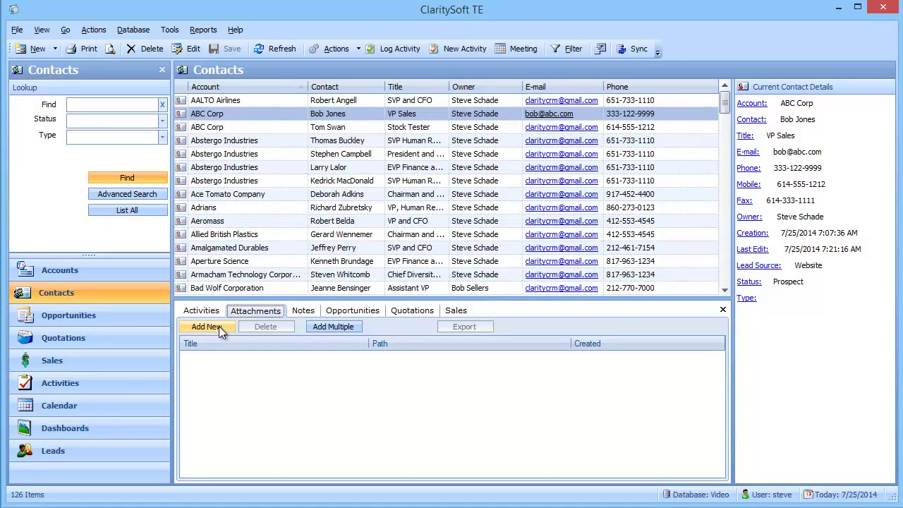
{"action": "left_click", "coordinate": [398, 119]}
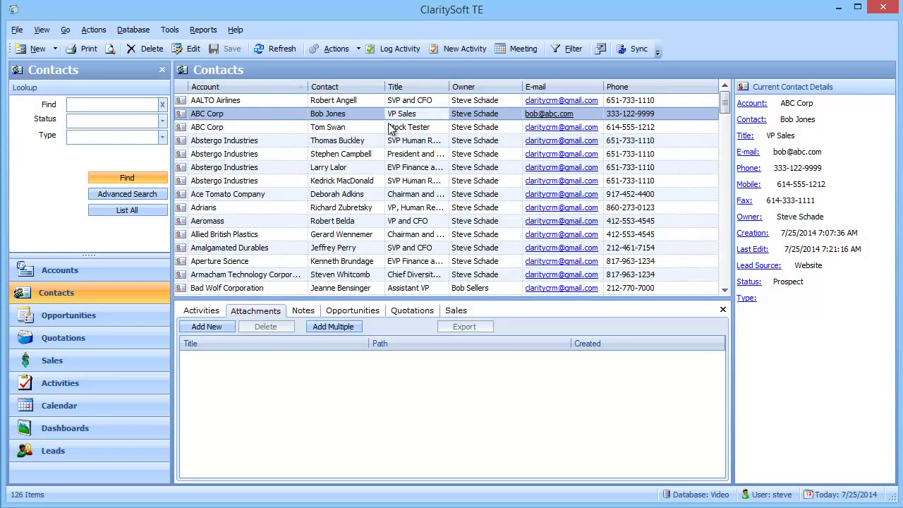
{"action": "left_click", "coordinate": [305, 311]}
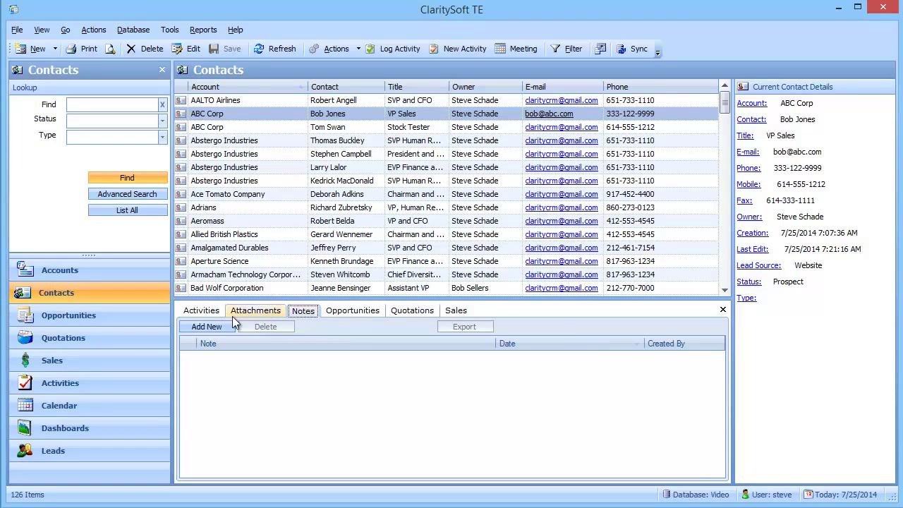
{"action": "left_click", "coordinate": [184, 326]}
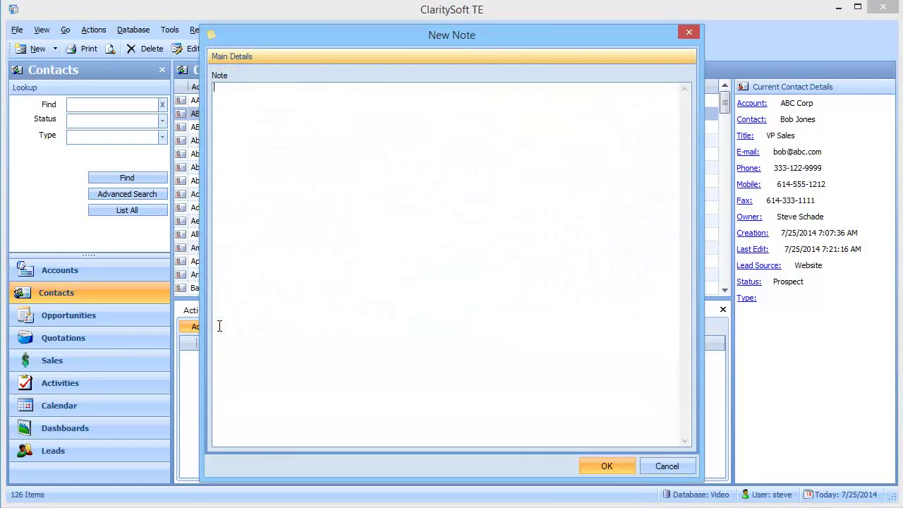
{"action": "type", "text": "a;sdlfja;sdlfj;lkj"}
{"action": "left_click", "coordinate": [603, 462]}
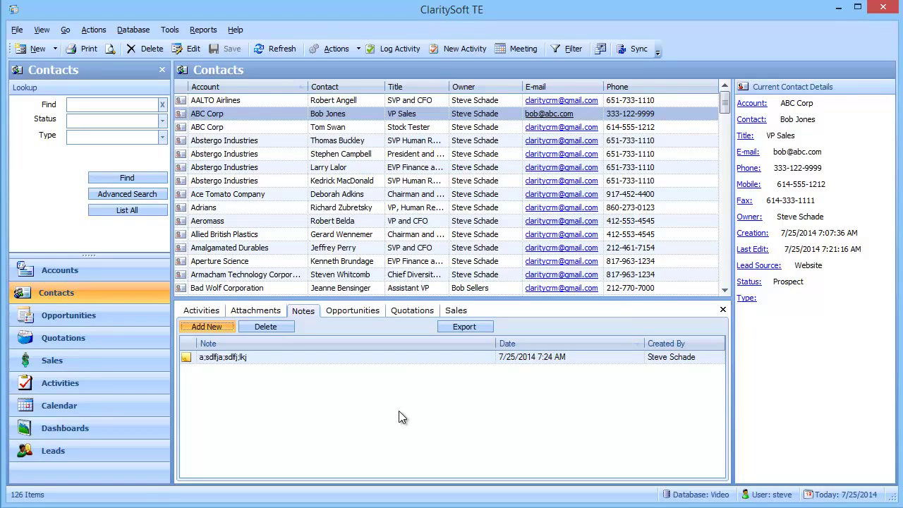
Step: Start a new opportunity with product Hosted at the Proposal sales stage
{"action": "left_click", "coordinate": [351, 311]}
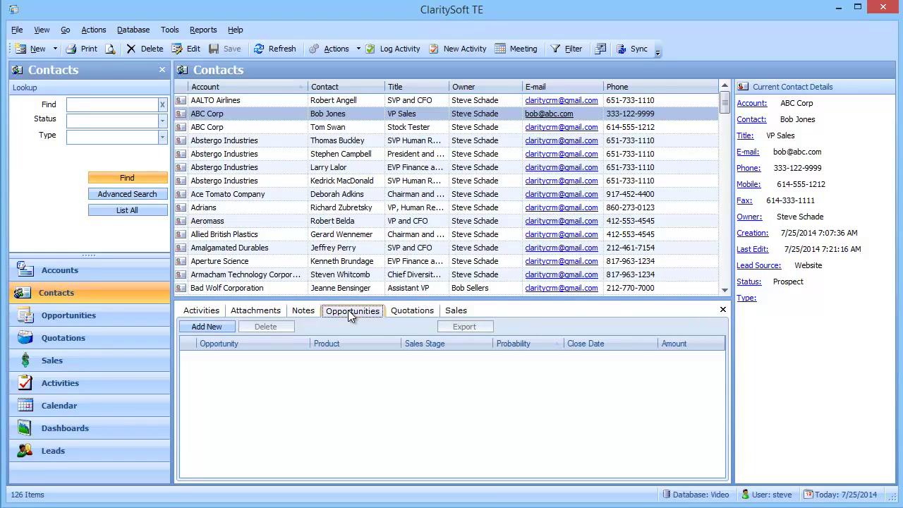
{"action": "left_click", "coordinate": [211, 325]}
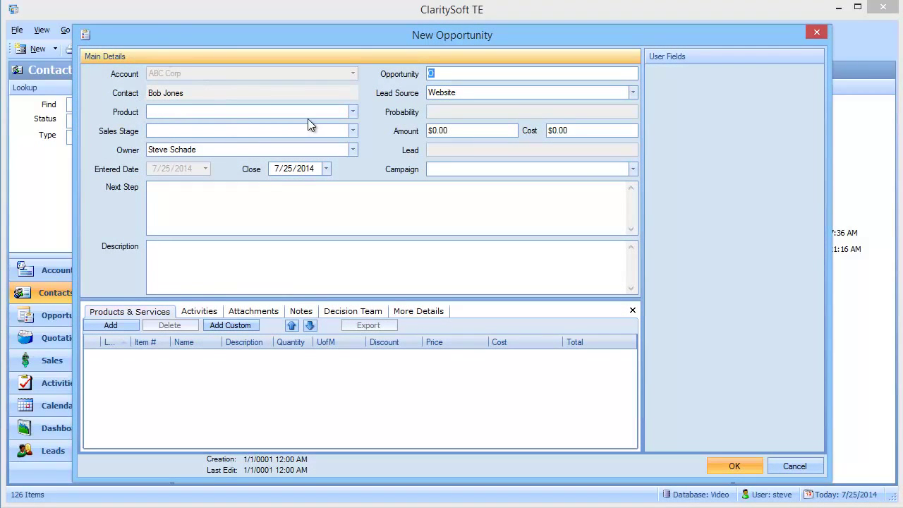
{"action": "left_click", "coordinate": [353, 112]}
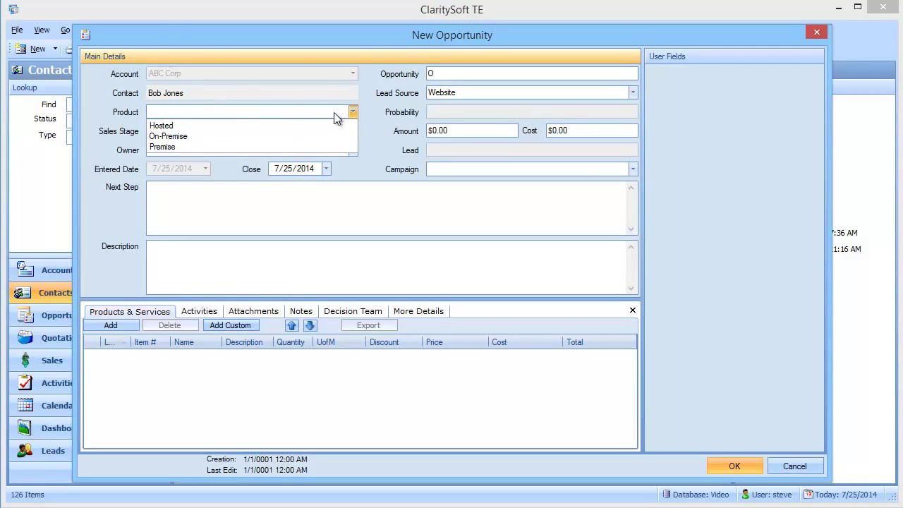
{"action": "left_click", "coordinate": [291, 126]}
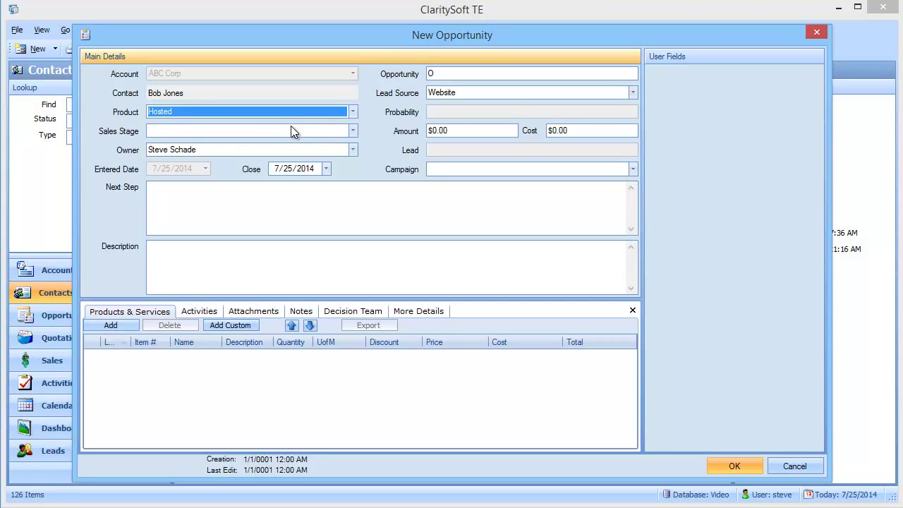
{"action": "left_click", "coordinate": [352, 132]}
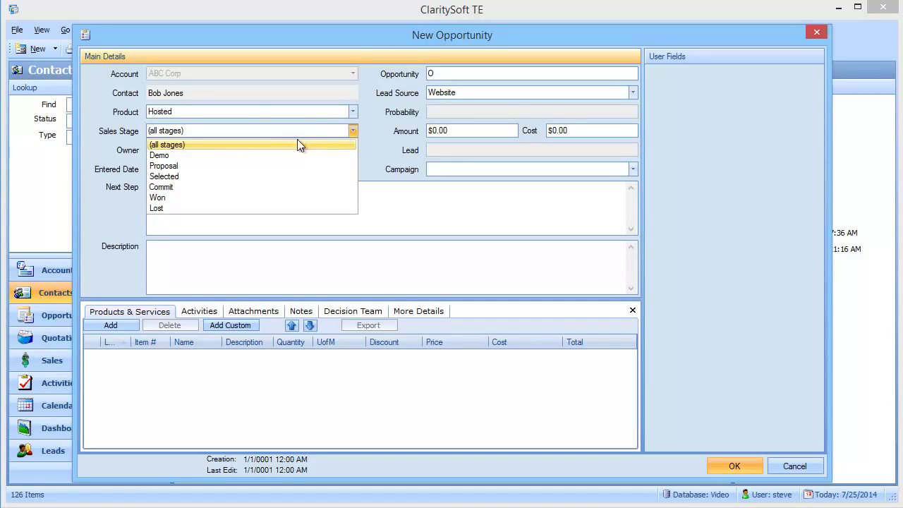
{"action": "left_click", "coordinate": [270, 165]}
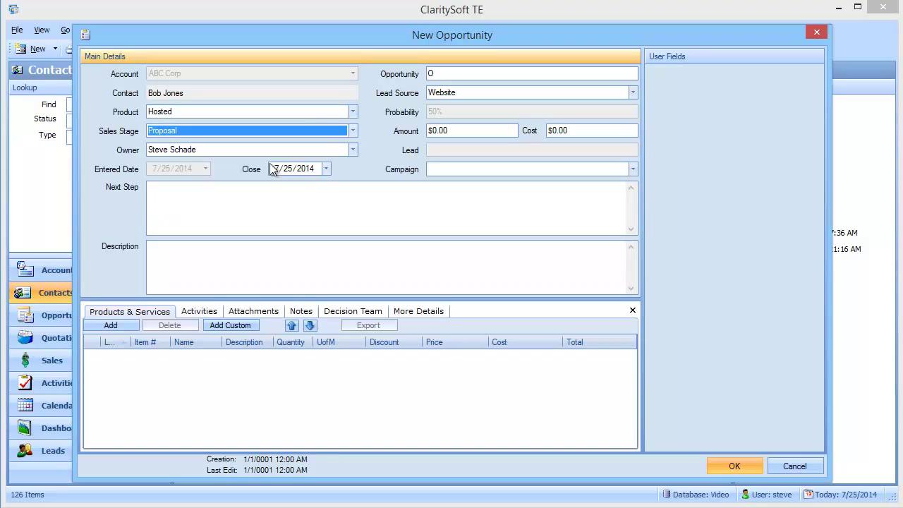
Step: Name it '10 Users' with amount $5,000.00 and close date 7/31/2014, then save
{"action": "left_click", "coordinate": [439, 74]}
{"action": "key", "text": "BackSpace"}
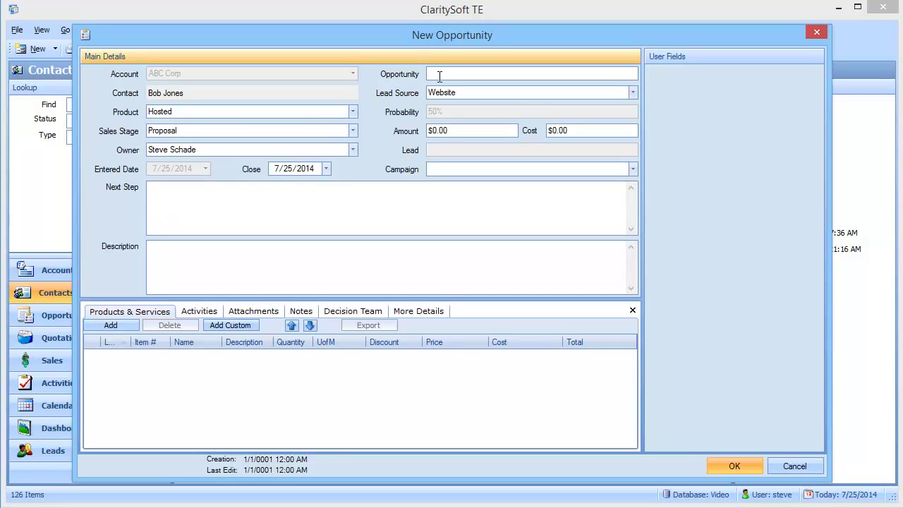
{"action": "type", "text": "10 Users"}
{"action": "left_click", "coordinate": [459, 132]}
{"action": "type", "text": "5000"}
{"action": "key", "text": "Tab"}
{"action": "left_click", "coordinate": [327, 170]}
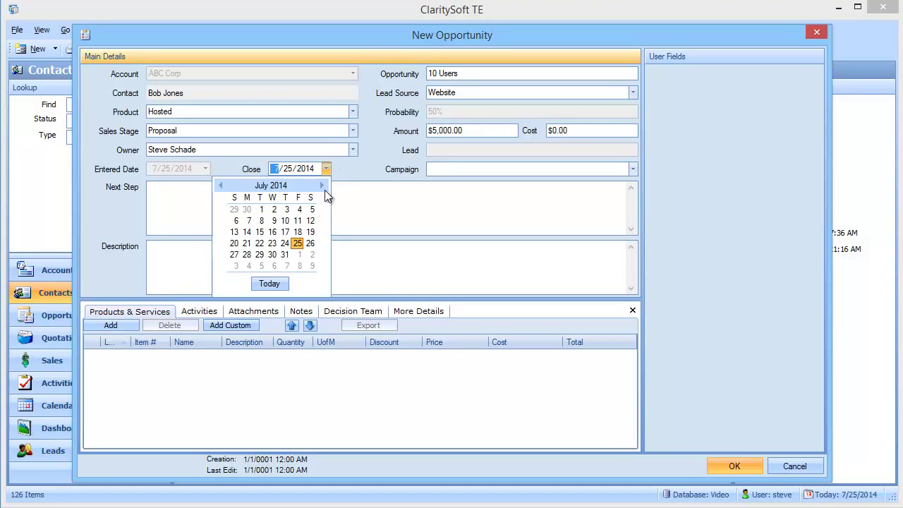
{"action": "left_click", "coordinate": [285, 255]}
{"action": "left_click", "coordinate": [731, 468]}
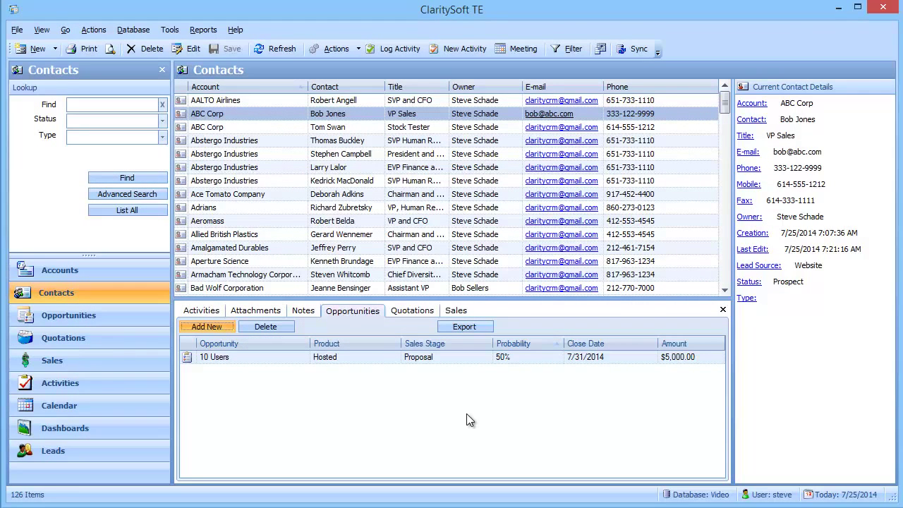
{"action": "left_click", "coordinate": [277, 360]}
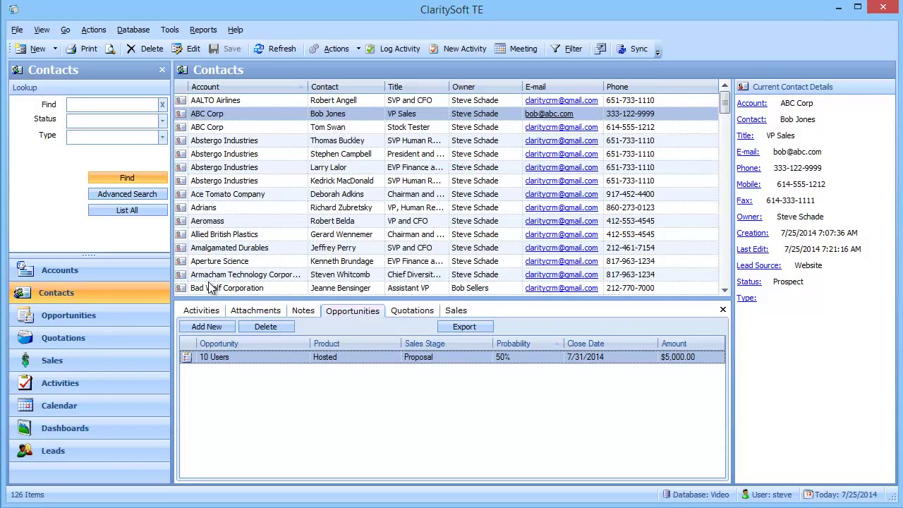
{"action": "left_click", "coordinate": [204, 313]}
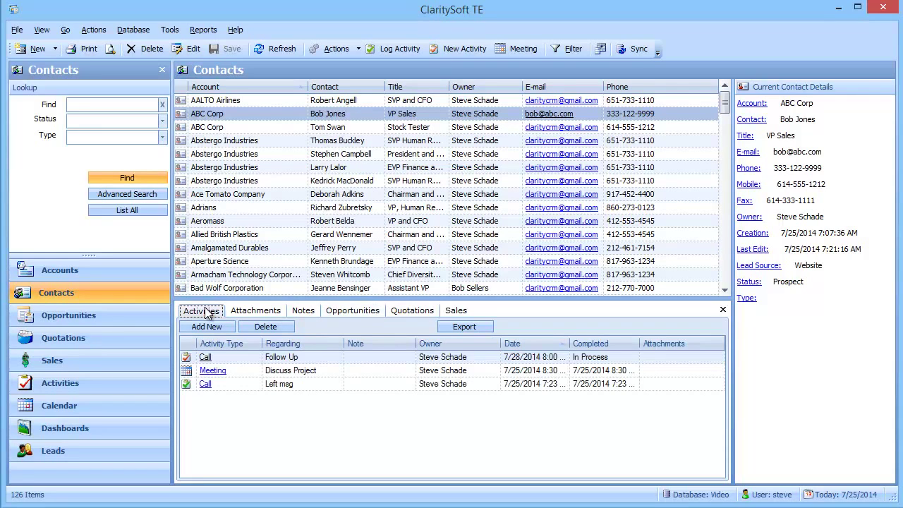
{"action": "left_click", "coordinate": [302, 311]}
{"action": "left_click", "coordinate": [334, 312]}
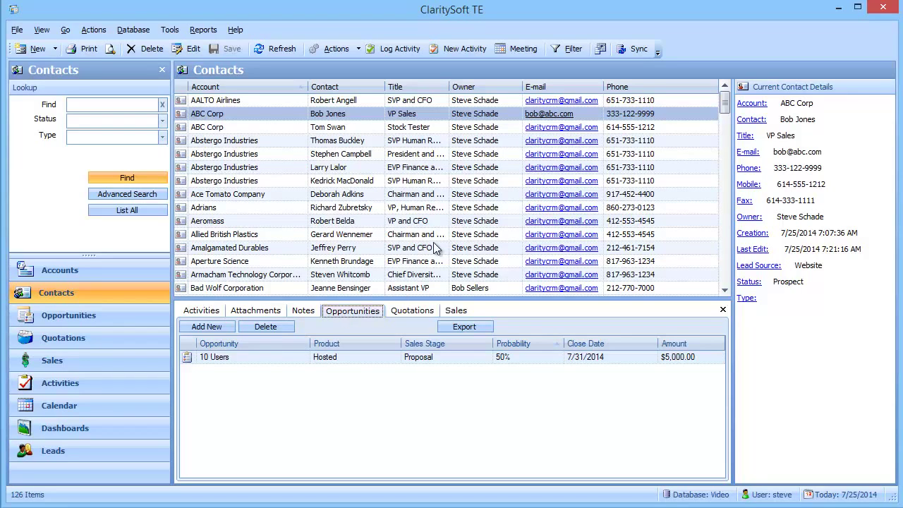
Step: Begin a new quotation from the contact's Quotations tab and fill in the quote number
{"action": "left_click", "coordinate": [415, 311]}
{"action": "left_click", "coordinate": [220, 325]}
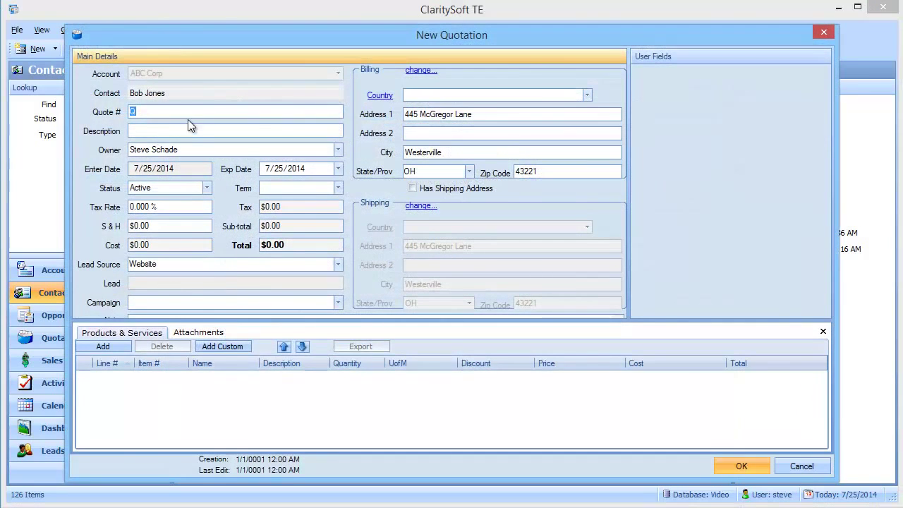
{"action": "left_click", "coordinate": [182, 112]}
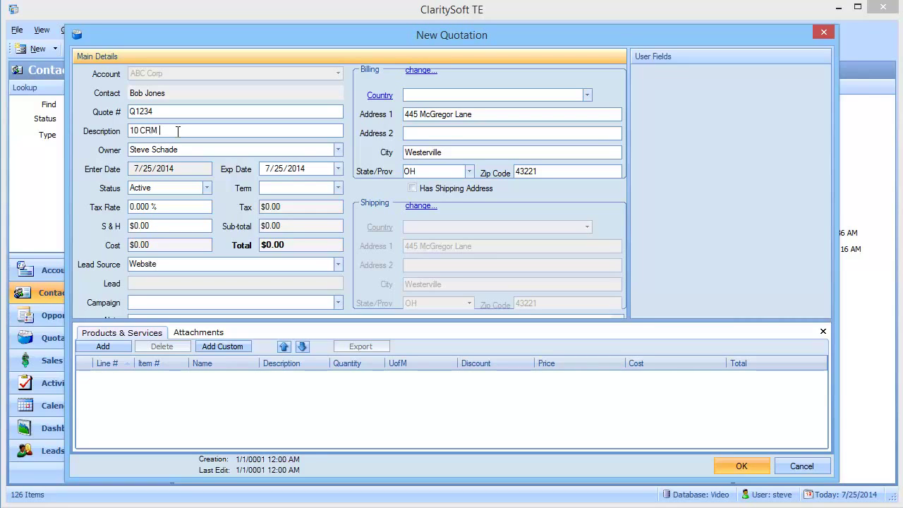
{"action": "type", "text": "rs"}
Step: Tick products CRM User, Mobile Solution and CRM for Tablets, plus service item 1002
{"action": "left_click", "coordinate": [103, 346]}
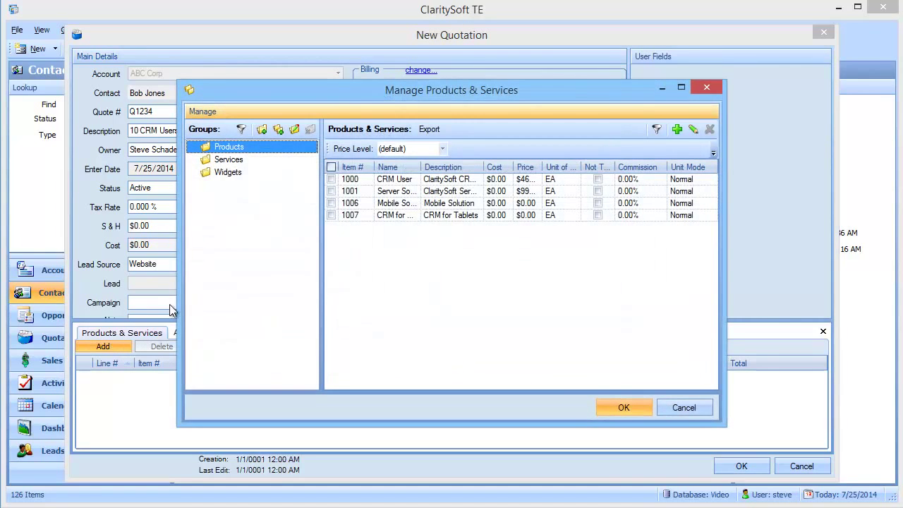
{"action": "left_click", "coordinate": [331, 180]}
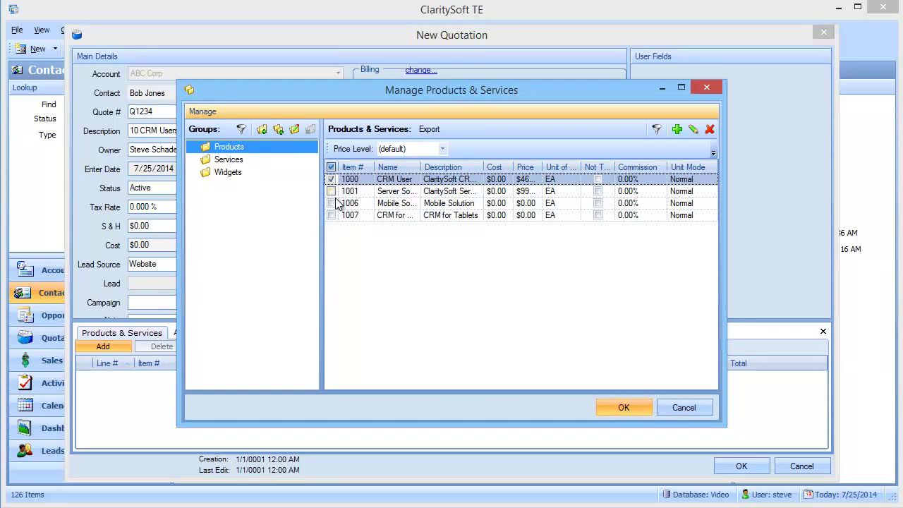
{"action": "left_click", "coordinate": [332, 204]}
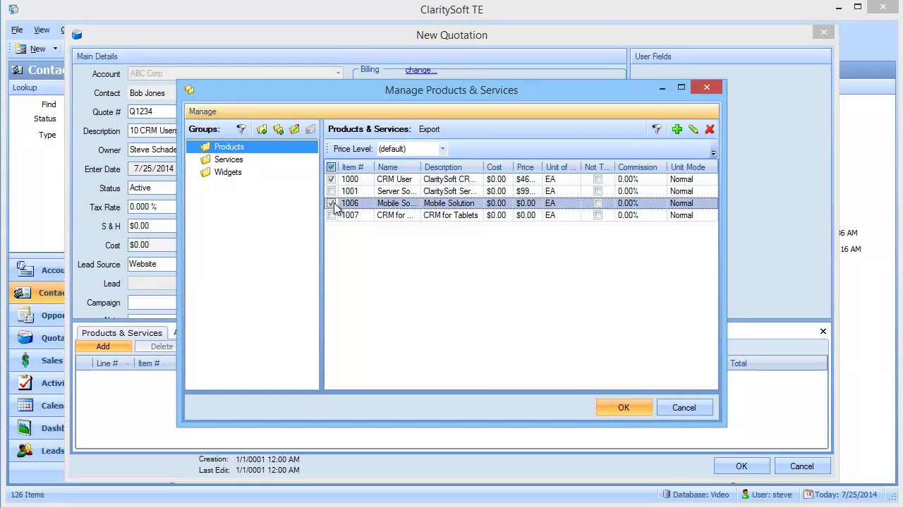
{"action": "left_click", "coordinate": [332, 215]}
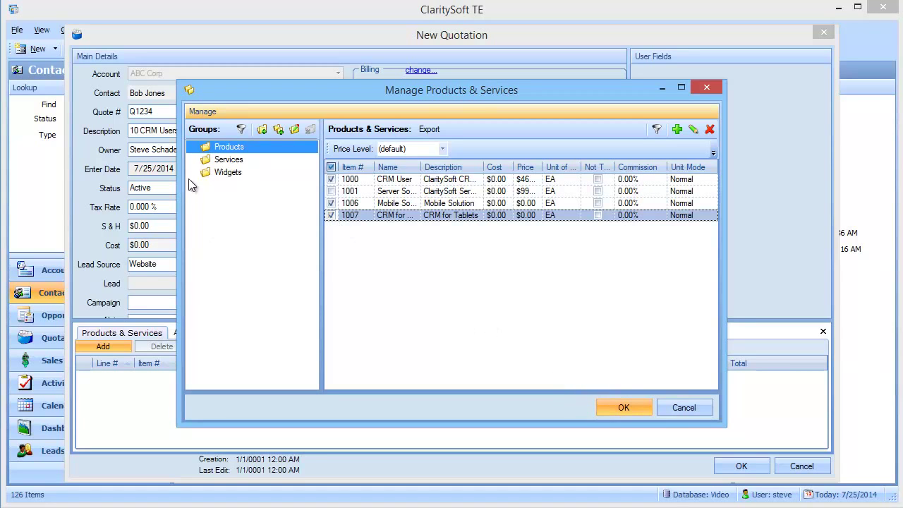
{"action": "left_click", "coordinate": [225, 159]}
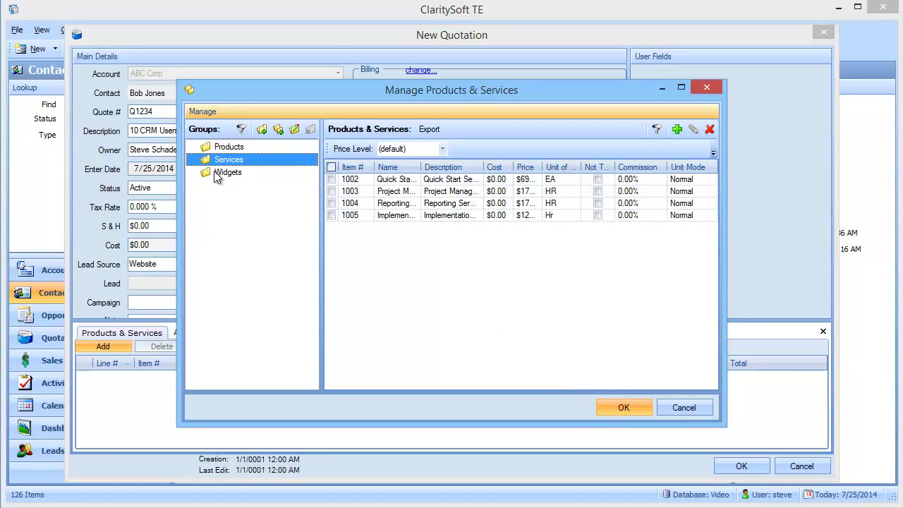
{"action": "left_click", "coordinate": [331, 179]}
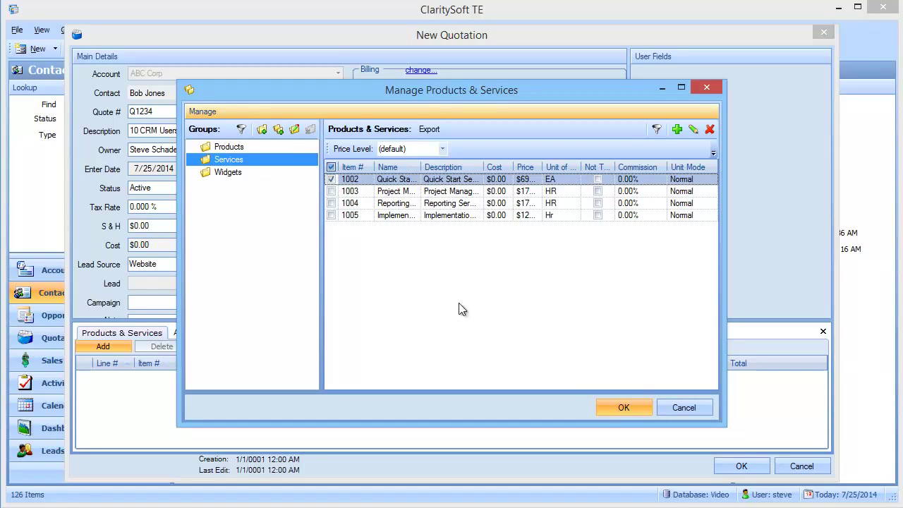
Step: Add the picked items, set quantity 10 on the three product lines, and save the quotation
{"action": "left_click", "coordinate": [622, 408]}
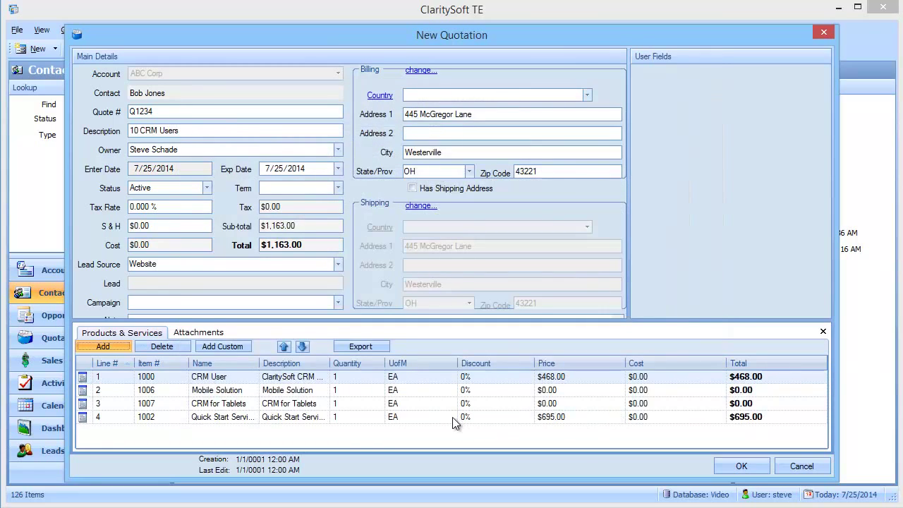
{"action": "left_click", "coordinate": [347, 377]}
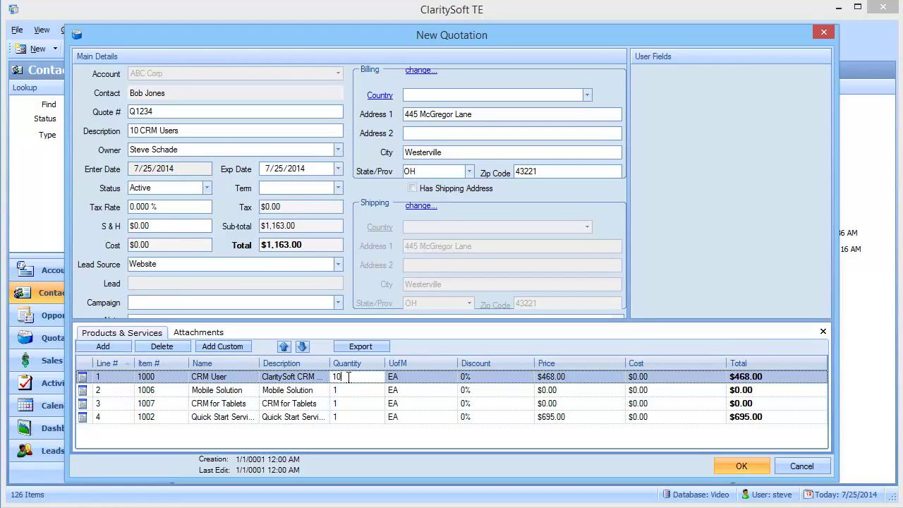
{"action": "type", "text": "10"}
{"action": "left_click", "coordinate": [336, 391]}
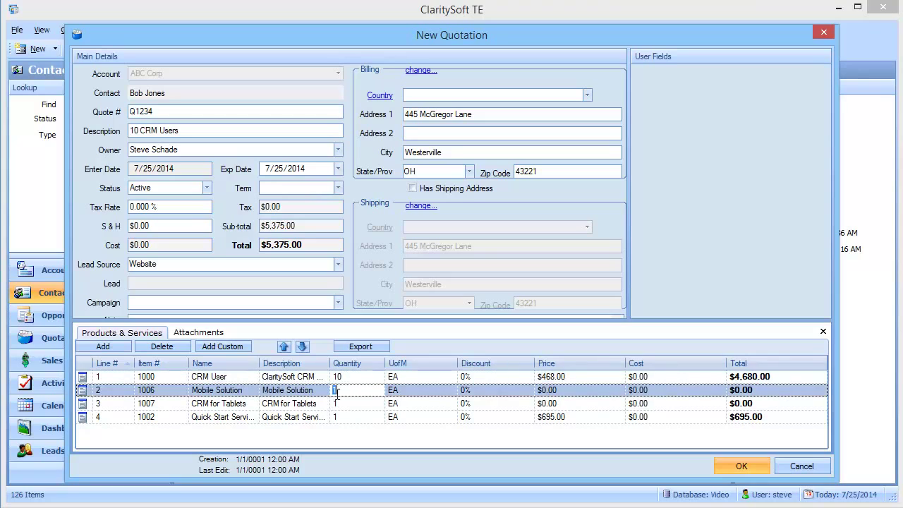
{"action": "type", "text": "10"}
{"action": "left_click", "coordinate": [345, 404]}
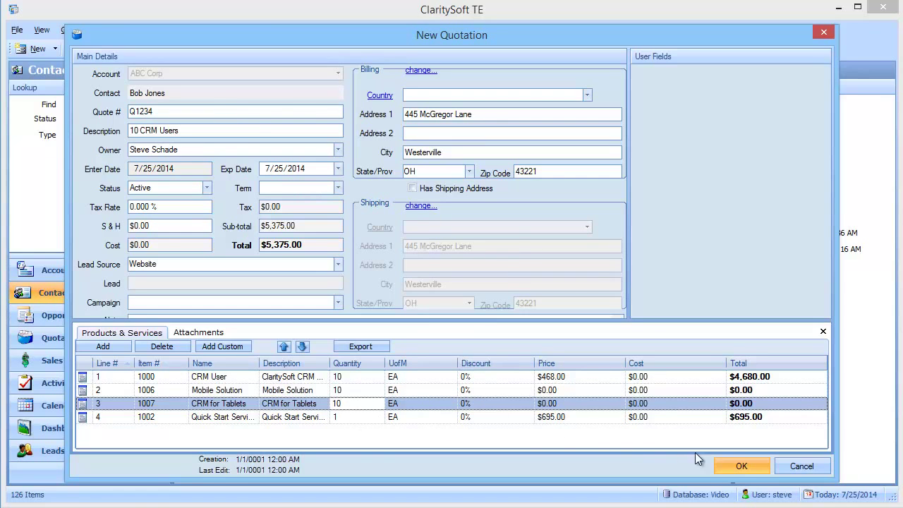
{"action": "left_click", "coordinate": [739, 464]}
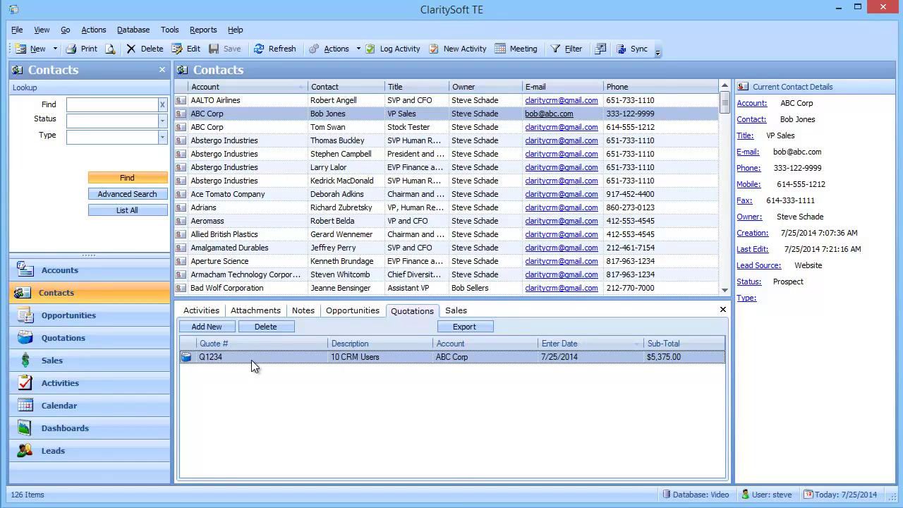
Step: Refresh the Quotations list and right-click quote Q1234 to show its actions
{"action": "left_click", "coordinate": [96, 349]}
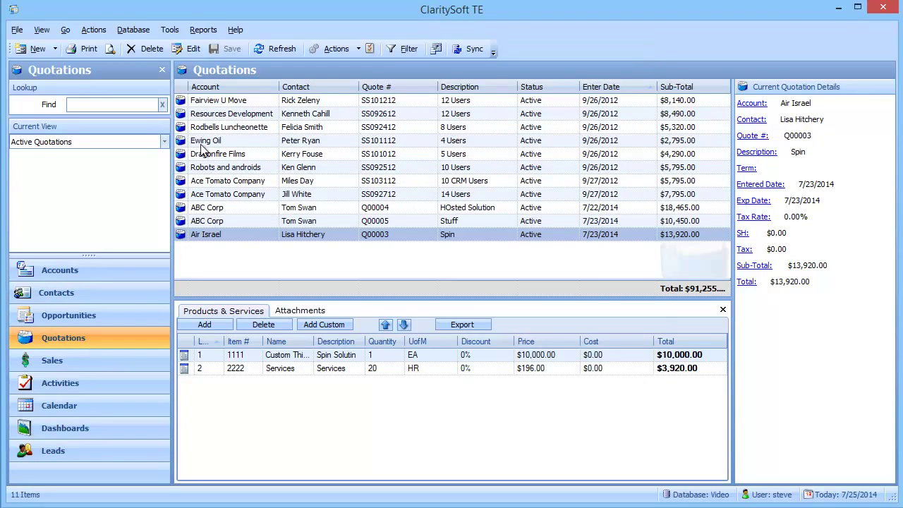
{"action": "left_click", "coordinate": [257, 51]}
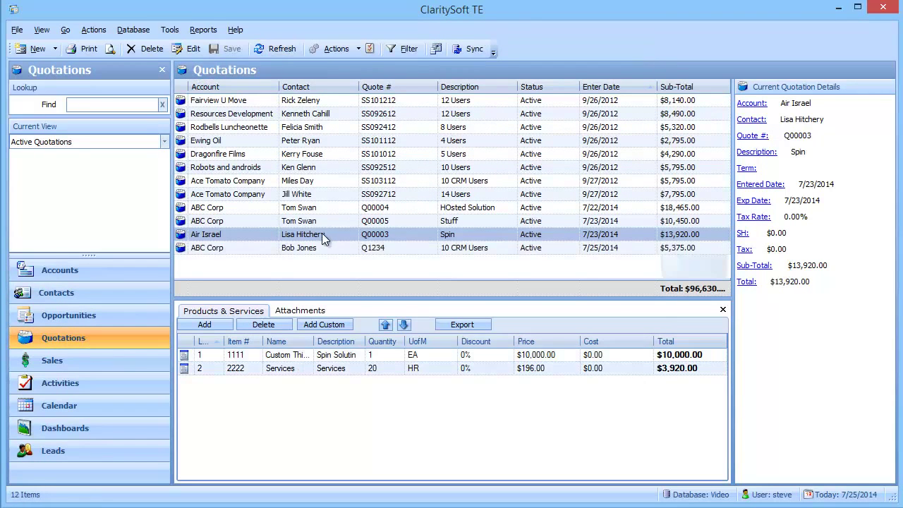
{"action": "left_click", "coordinate": [311, 250]}
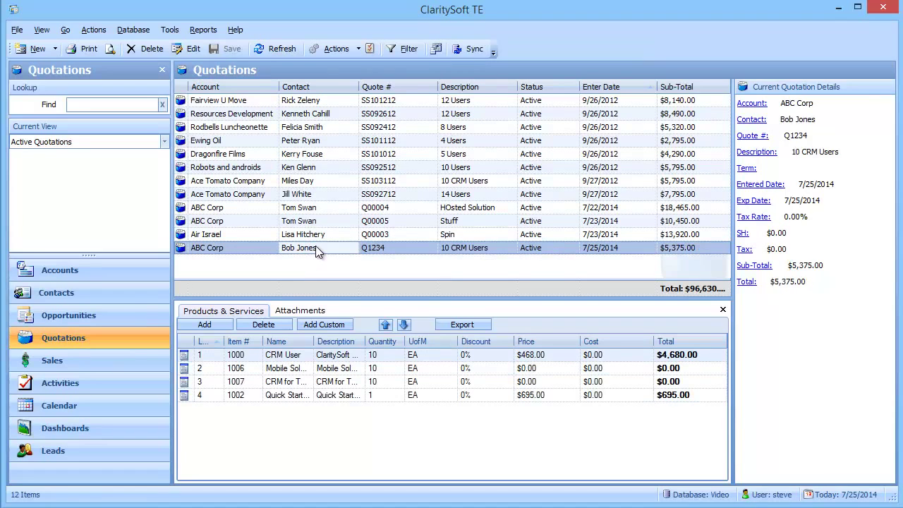
{"action": "right_click", "coordinate": [316, 248]}
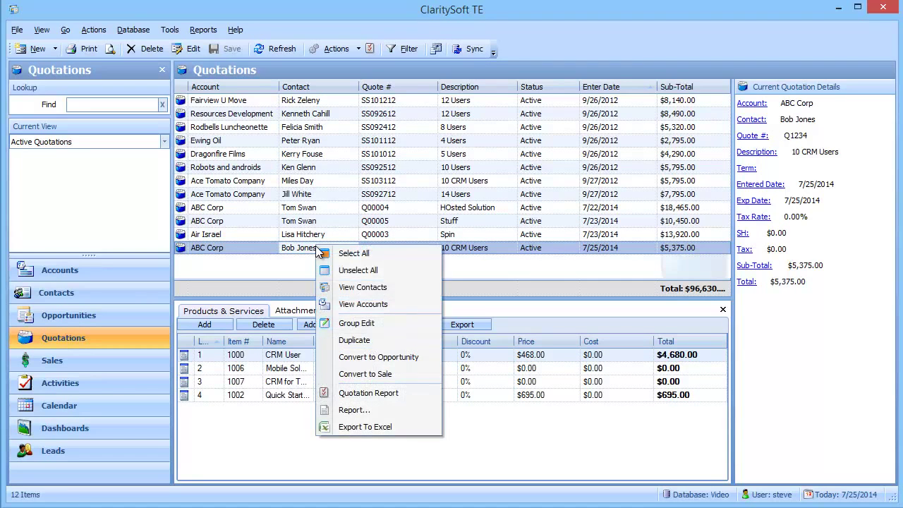
Step: Preview the Quotation1 report for Q1234, read through both pages, and close the preview
{"action": "left_click", "coordinate": [382, 393]}
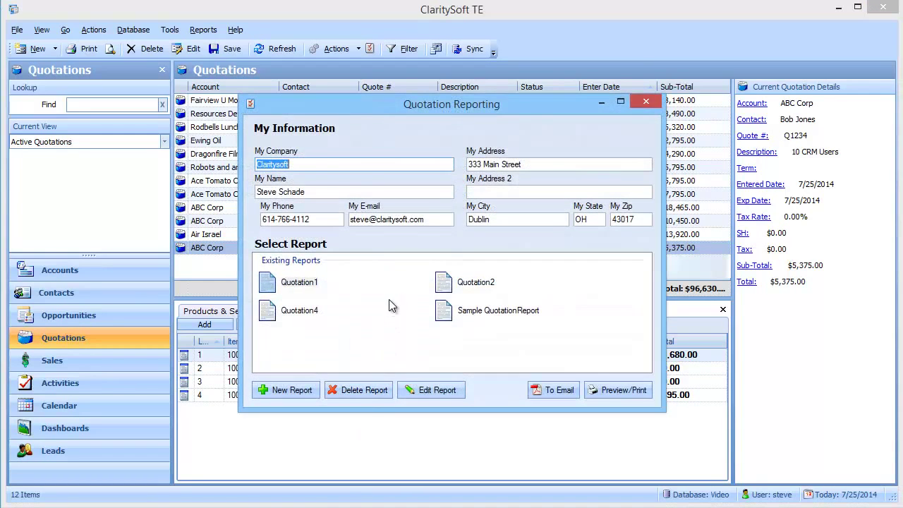
{"action": "left_click", "coordinate": [270, 285]}
{"action": "double_click", "coordinate": [271, 283]}
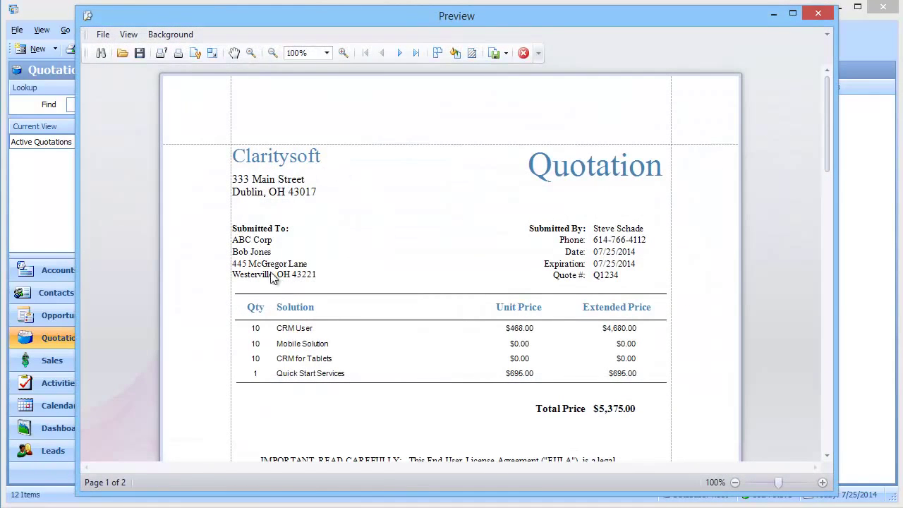
{"action": "scroll", "coordinate": [334, 322], "scroll_direction": "down", "scroll_amount": 4}
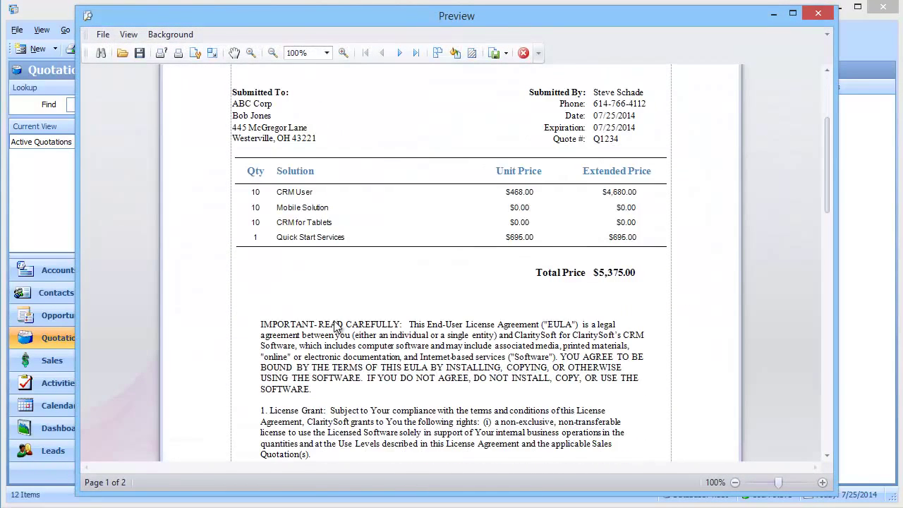
{"action": "scroll", "coordinate": [337, 326], "scroll_direction": "down", "scroll_amount": 2}
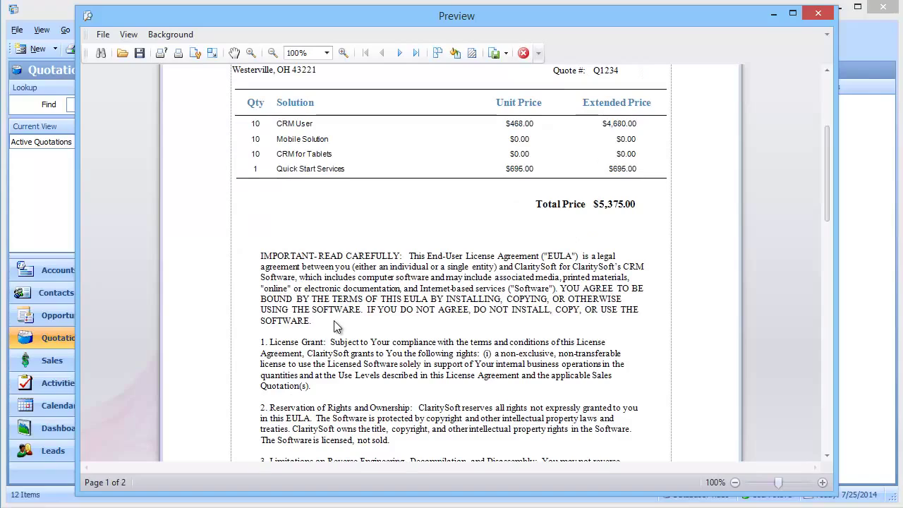
{"action": "scroll", "coordinate": [334, 322], "scroll_direction": "down", "scroll_amount": 7}
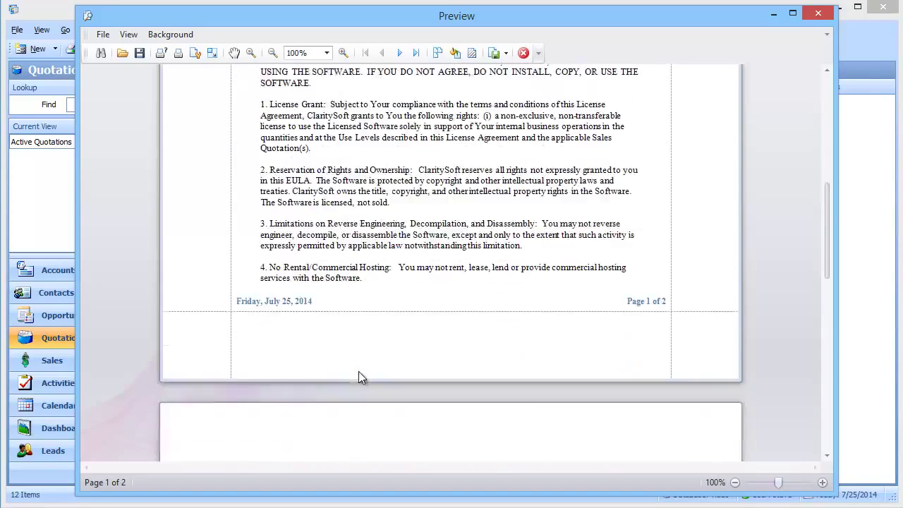
{"action": "scroll", "coordinate": [360, 377], "scroll_direction": "down", "scroll_amount": 14}
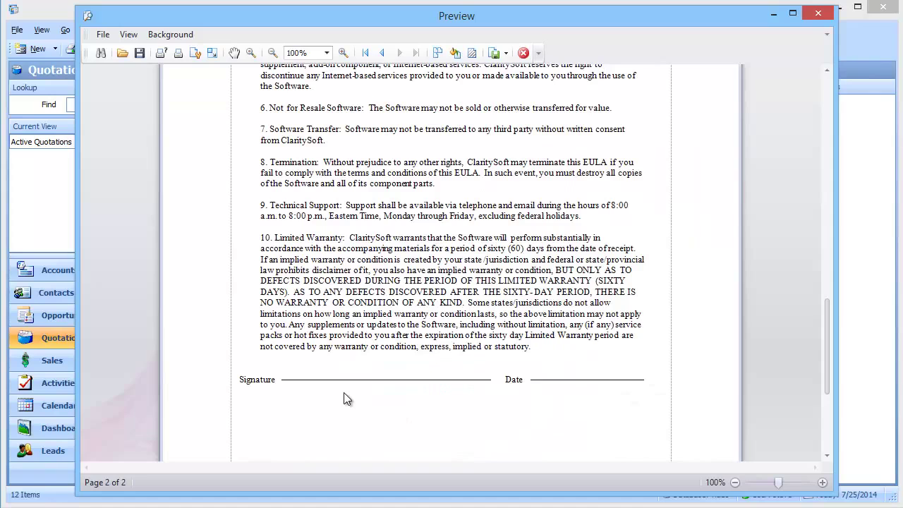
{"action": "left_click", "coordinate": [819, 13]}
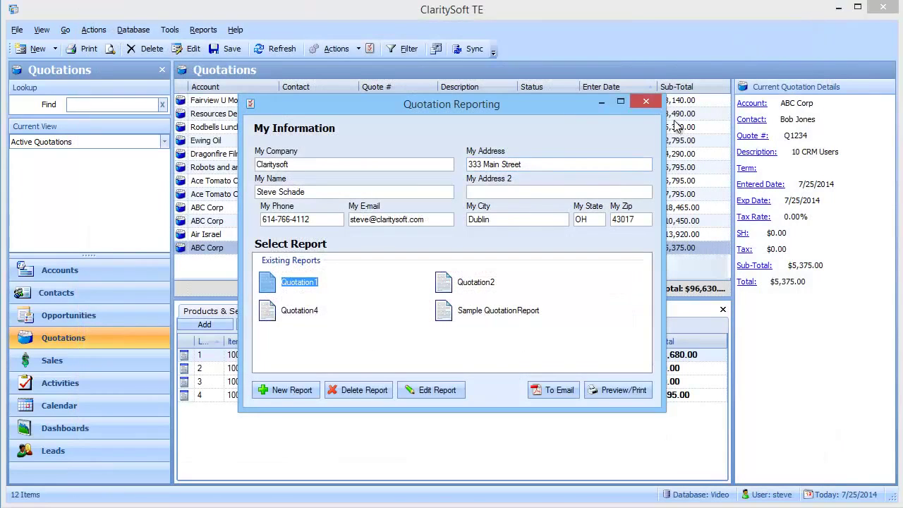
{"action": "left_click", "coordinate": [646, 101]}
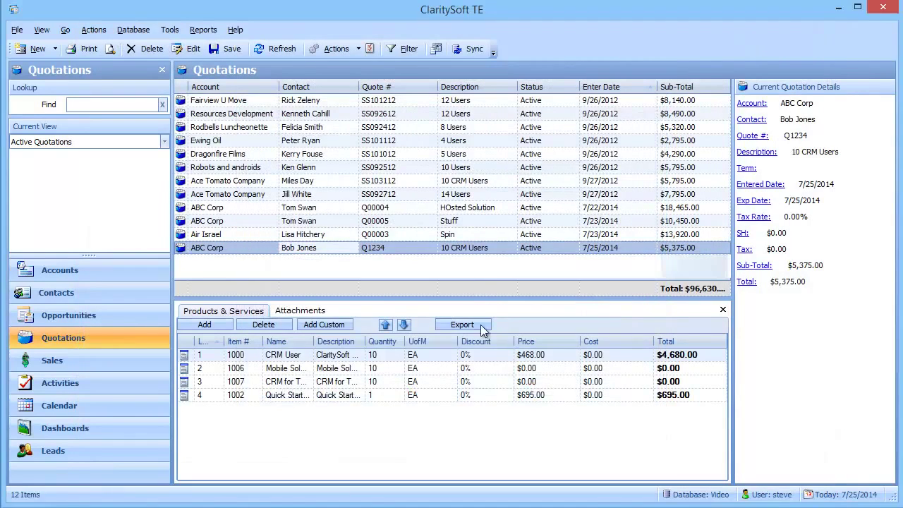
{"action": "left_click", "coordinate": [91, 293]}
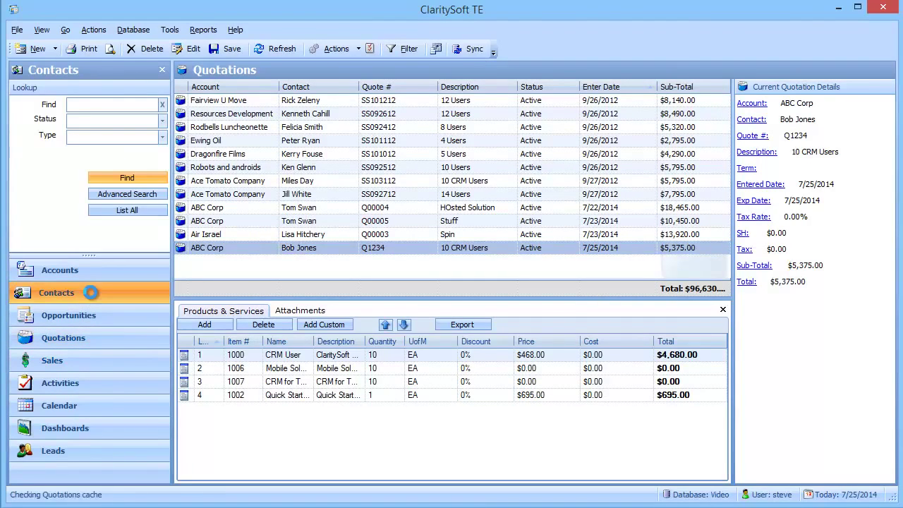
{"action": "left_click", "coordinate": [201, 311]}
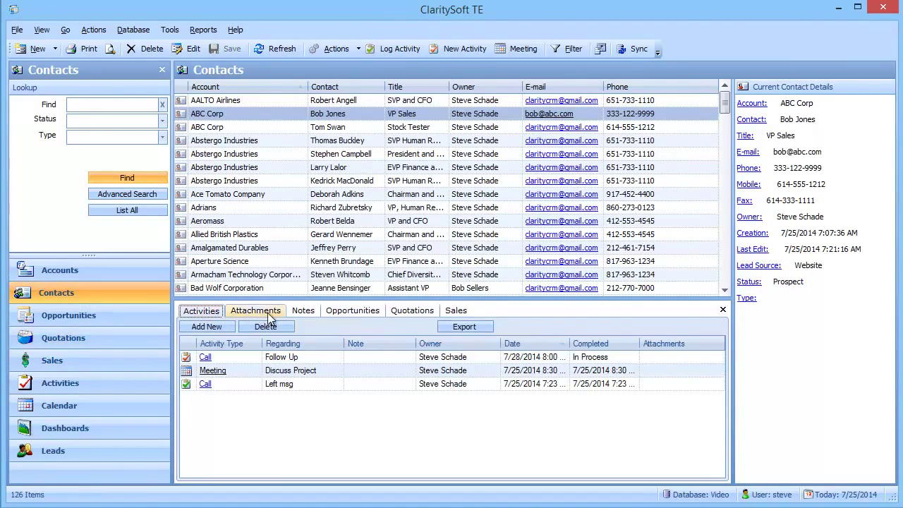
{"action": "left_click", "coordinate": [302, 312]}
{"action": "left_click", "coordinate": [350, 312]}
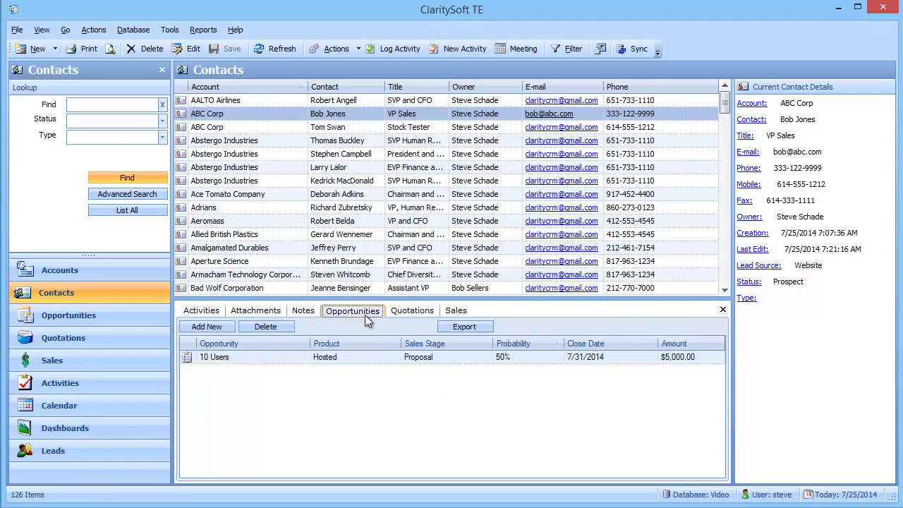
{"action": "left_click", "coordinate": [405, 314]}
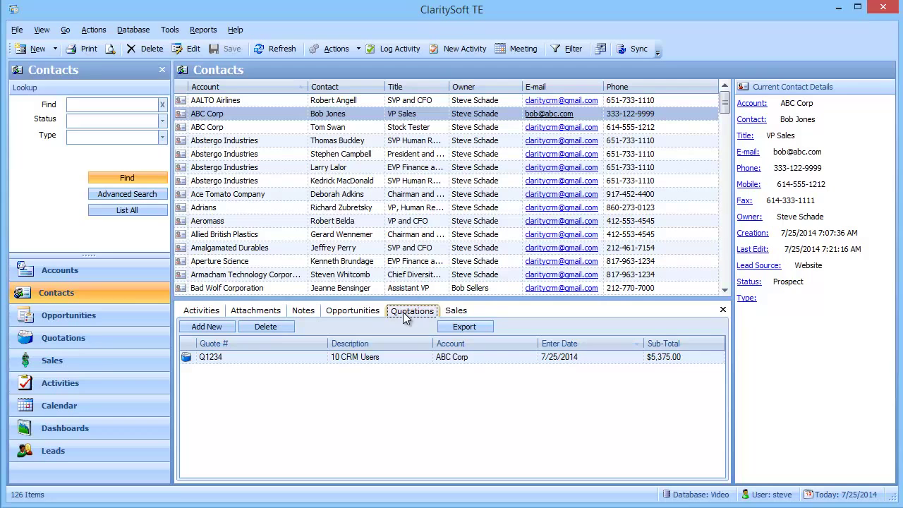
{"action": "left_click", "coordinate": [134, 339]}
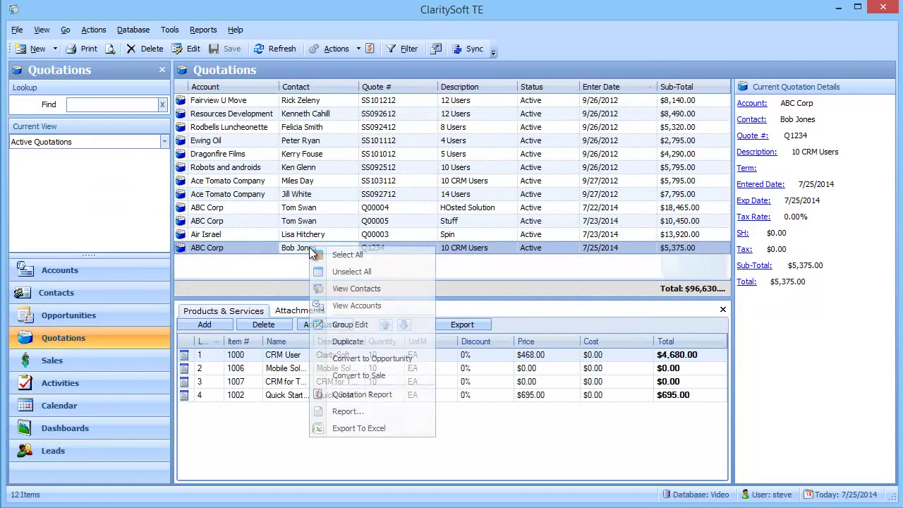
Step: Convert the ABC Corp 10 CRM Users quotation into a $5,375.00 sale and accept the confirmation
{"action": "right_click", "coordinate": [309, 251]}
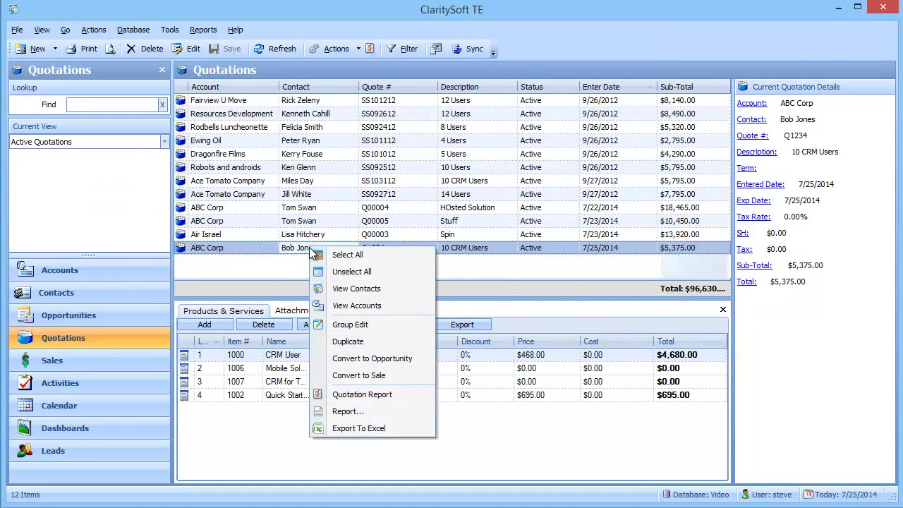
{"action": "left_click", "coordinate": [370, 375]}
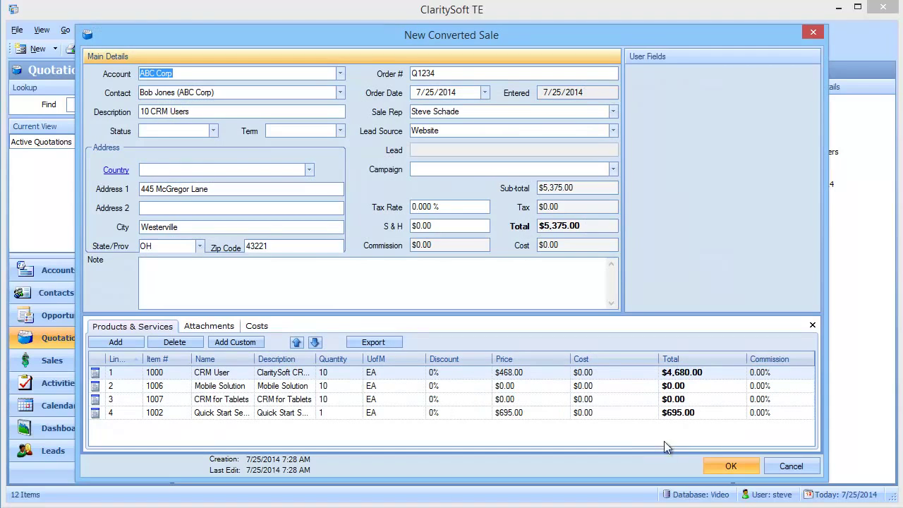
{"action": "left_click", "coordinate": [714, 461]}
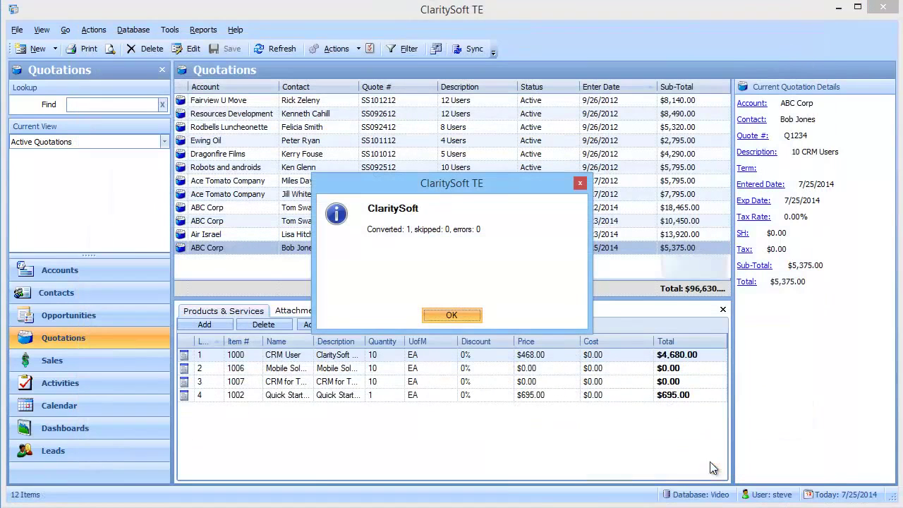
{"action": "left_click", "coordinate": [453, 315]}
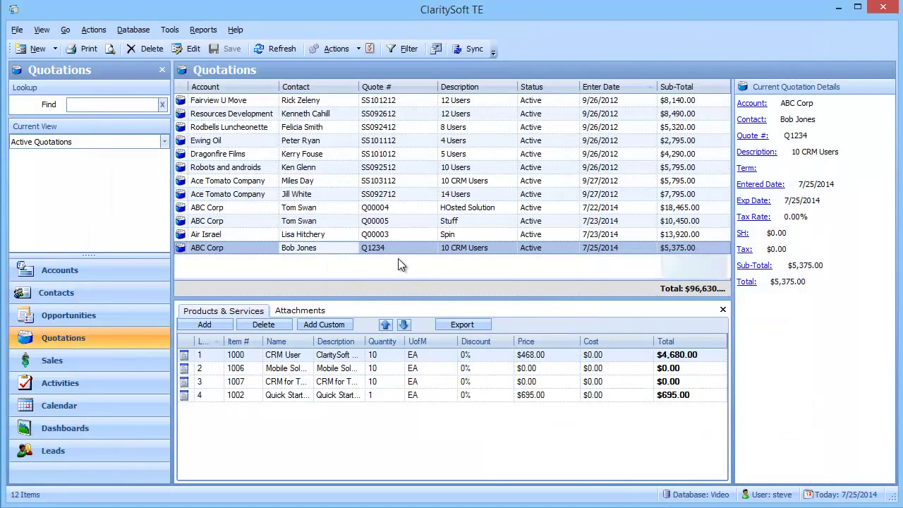
Step: Check the 10 CRM Users sale in the Sales list, then in the ABC Corp contact's Sales and Activities
{"action": "left_click", "coordinate": [89, 359]}
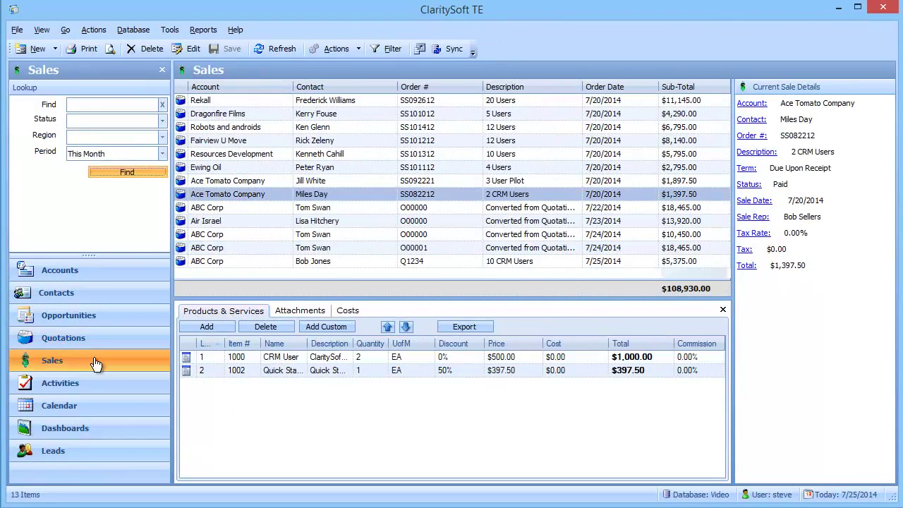
{"action": "left_click", "coordinate": [328, 261]}
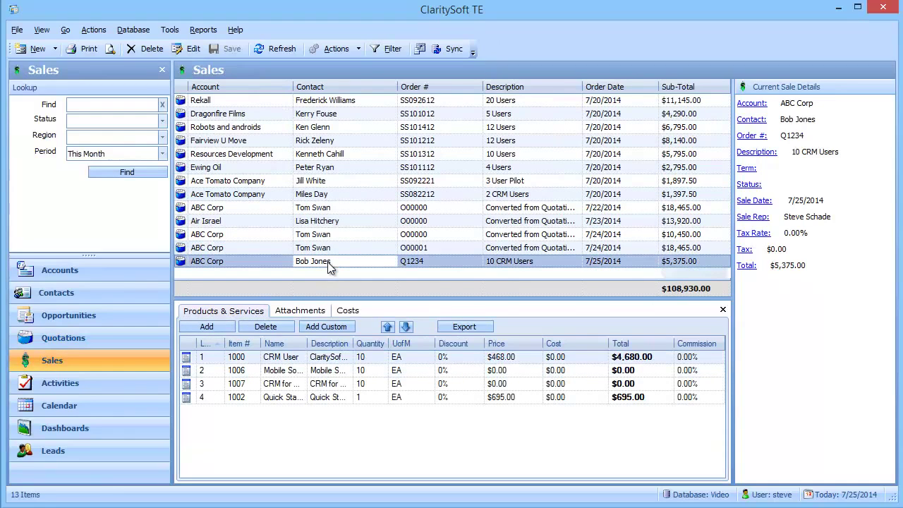
{"action": "left_click", "coordinate": [108, 299]}
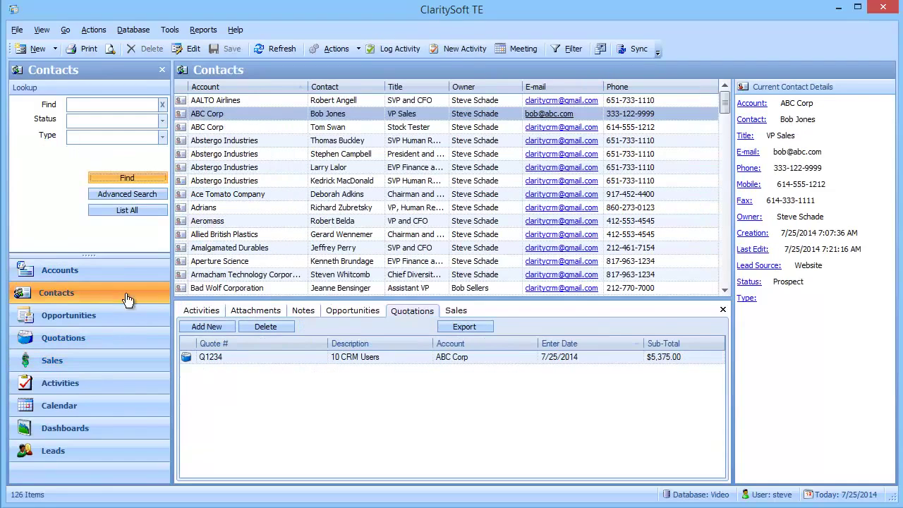
{"action": "left_click", "coordinate": [456, 311]}
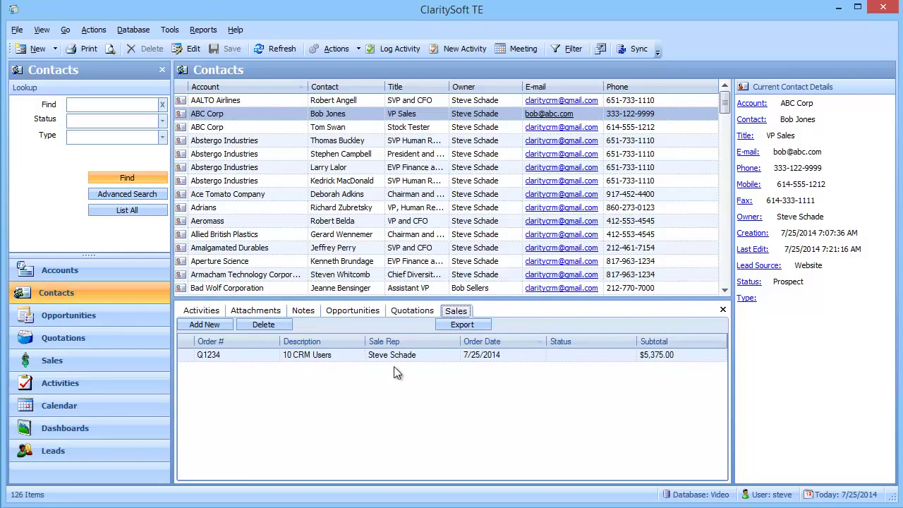
{"action": "left_click", "coordinate": [196, 313]}
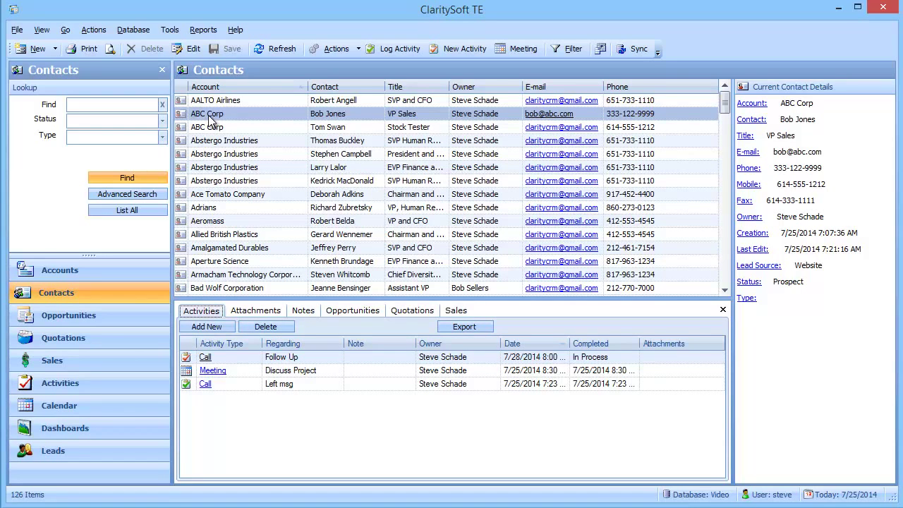
{"action": "left_click", "coordinate": [79, 274]}
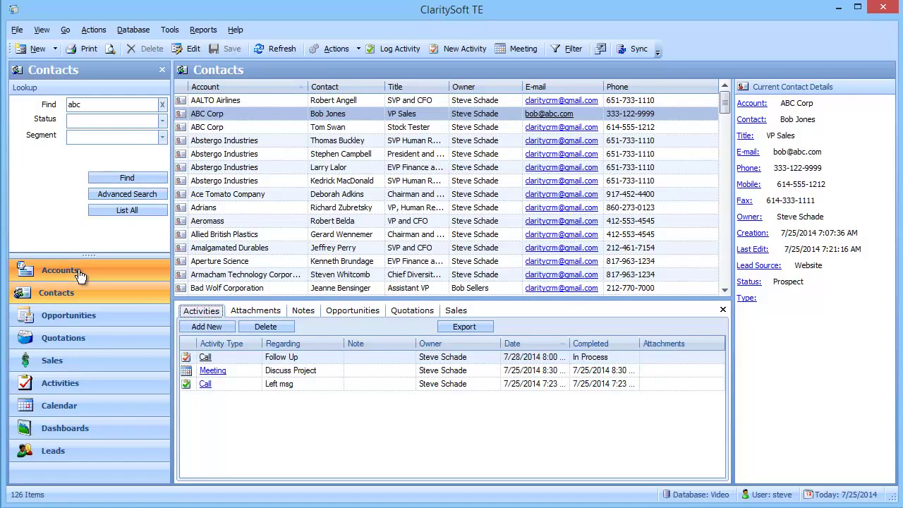
{"action": "left_click", "coordinate": [124, 104]}
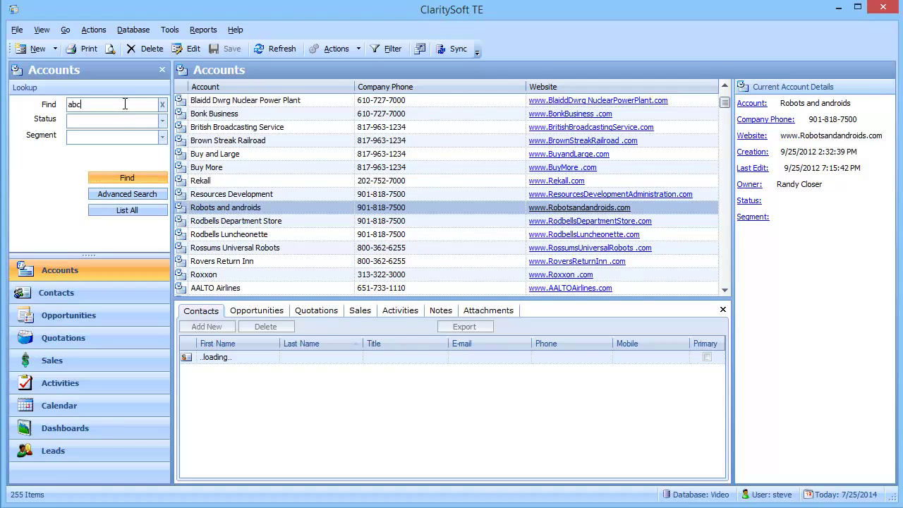
{"action": "key", "text": "BackSpace"}
{"action": "key", "text": "BackSpace"}
{"action": "key", "text": "BackSpace"}
{"action": "type", "text": "ab"}
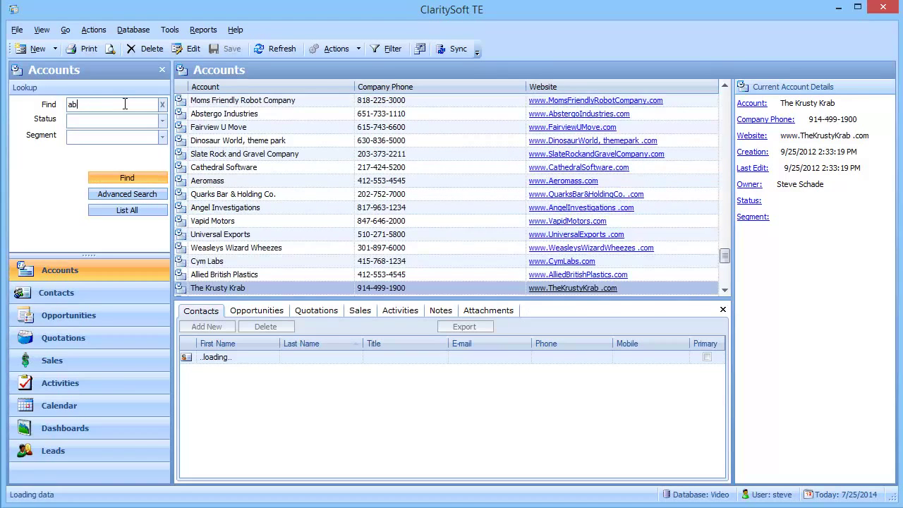
{"action": "type", "text": "c"}
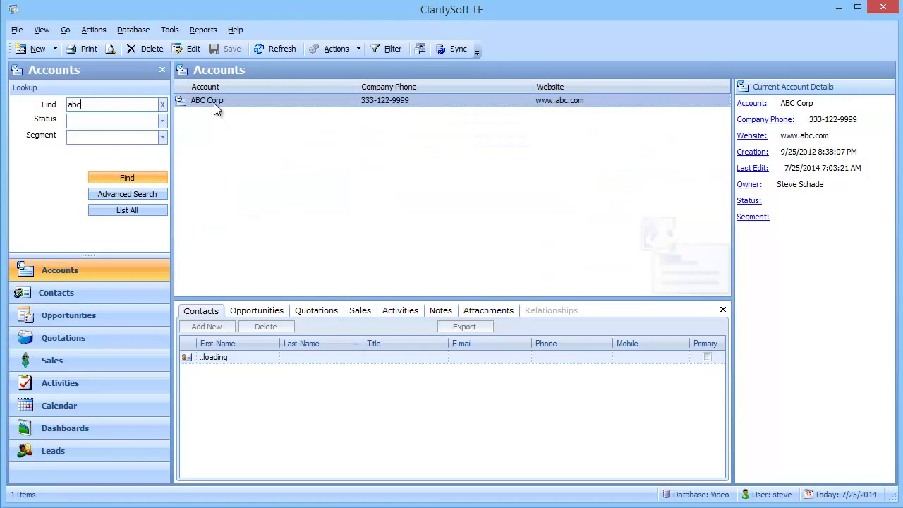
{"action": "left_click", "coordinate": [214, 103]}
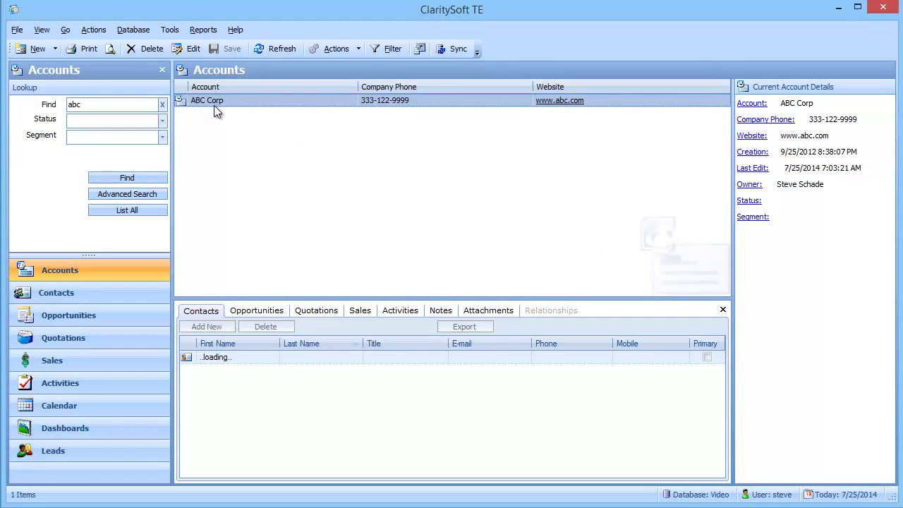
{"action": "left_click", "coordinate": [212, 312]}
{"action": "left_click", "coordinate": [215, 361]}
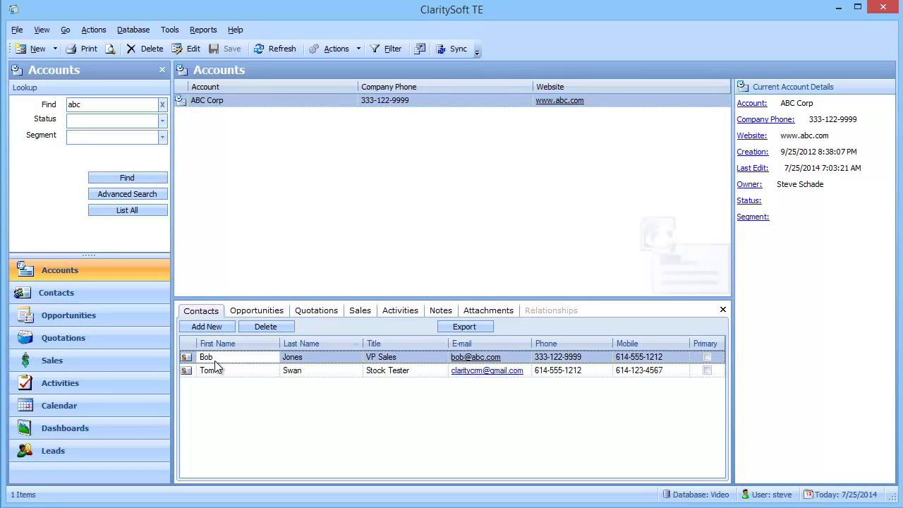
{"action": "left_click", "coordinate": [251, 311]}
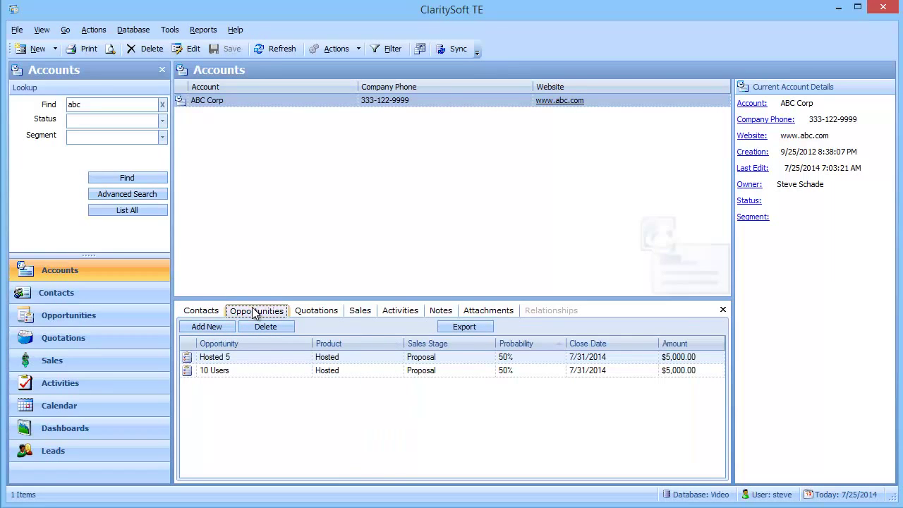
{"action": "left_click", "coordinate": [317, 311]}
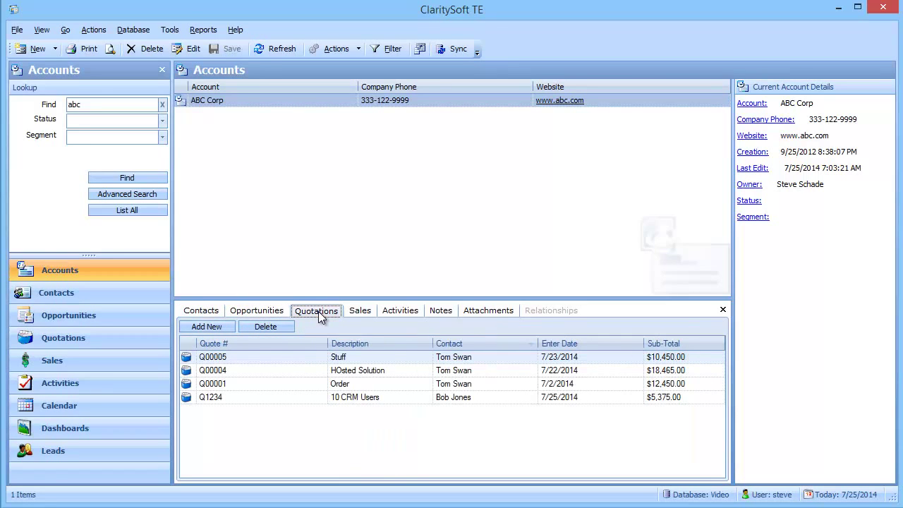
{"action": "left_click", "coordinate": [360, 313]}
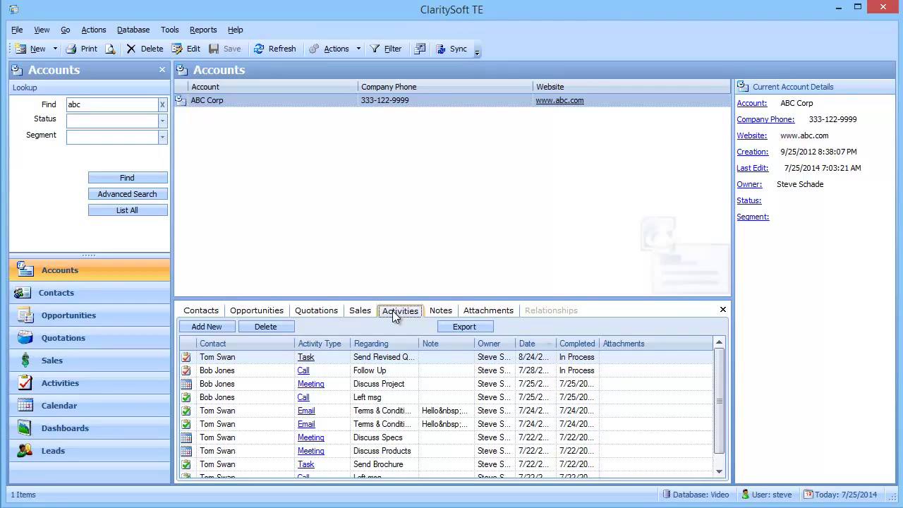
{"action": "left_click", "coordinate": [83, 300]}
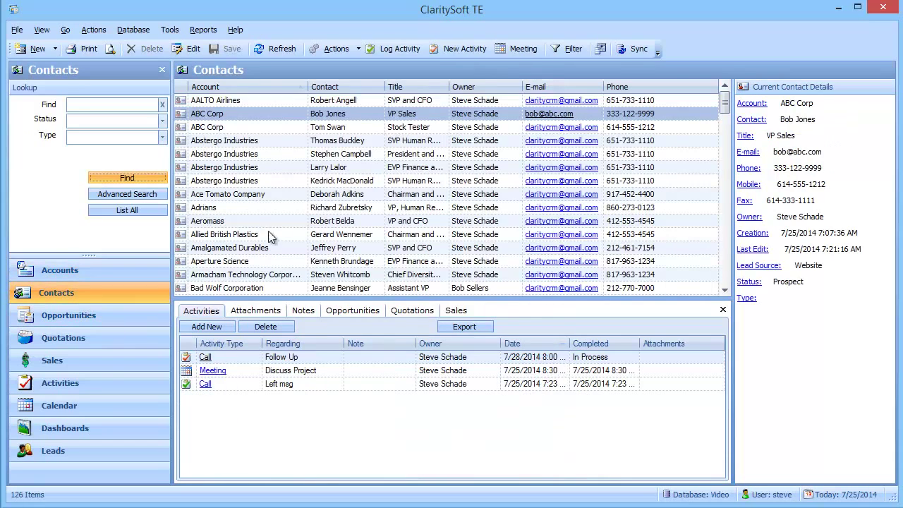
{"action": "left_click", "coordinate": [324, 117]}
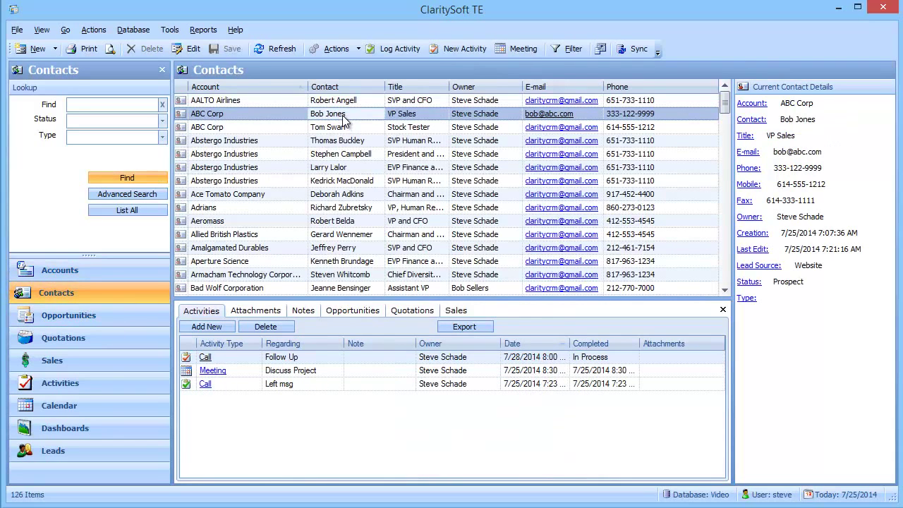